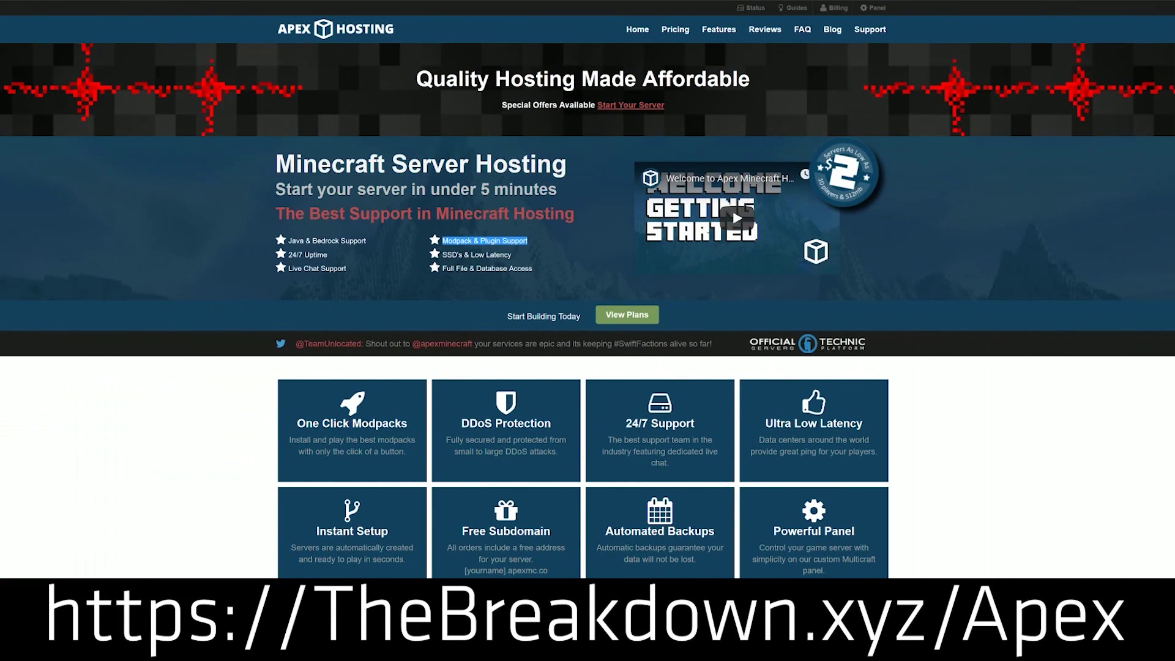
Step: Examine the Apex Hosting home page, including its feature list, One Click Modpacks, 24/7 Support, server locations and customer testimonials
drag(328, 255, 300, 253)
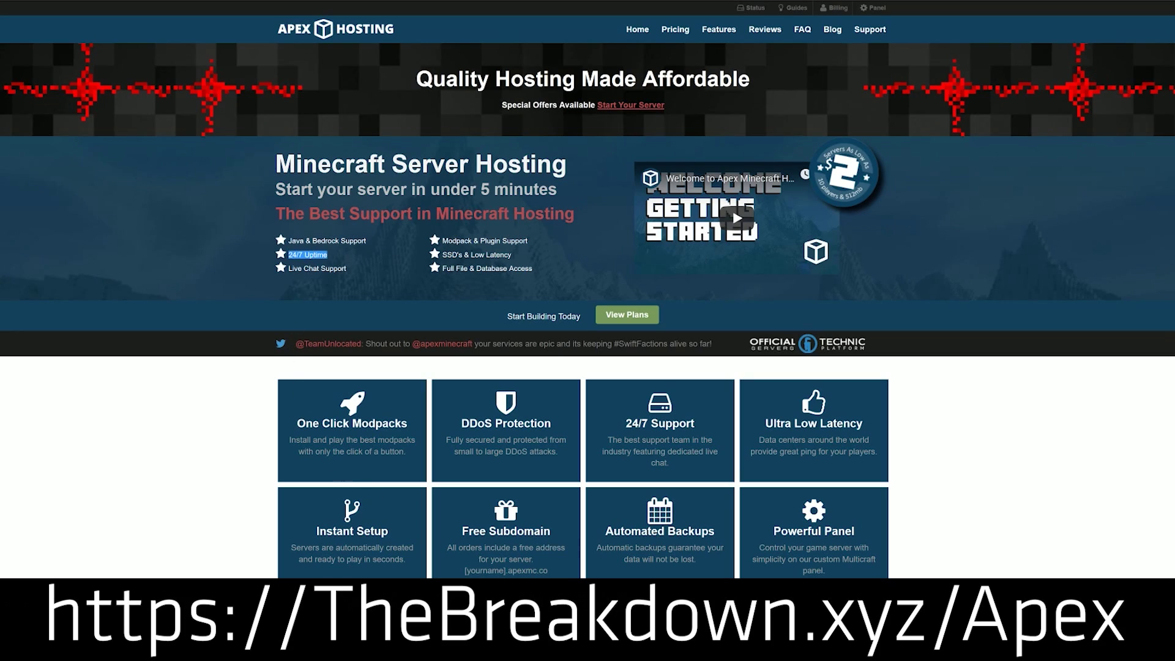
drag(698, 424, 623, 425)
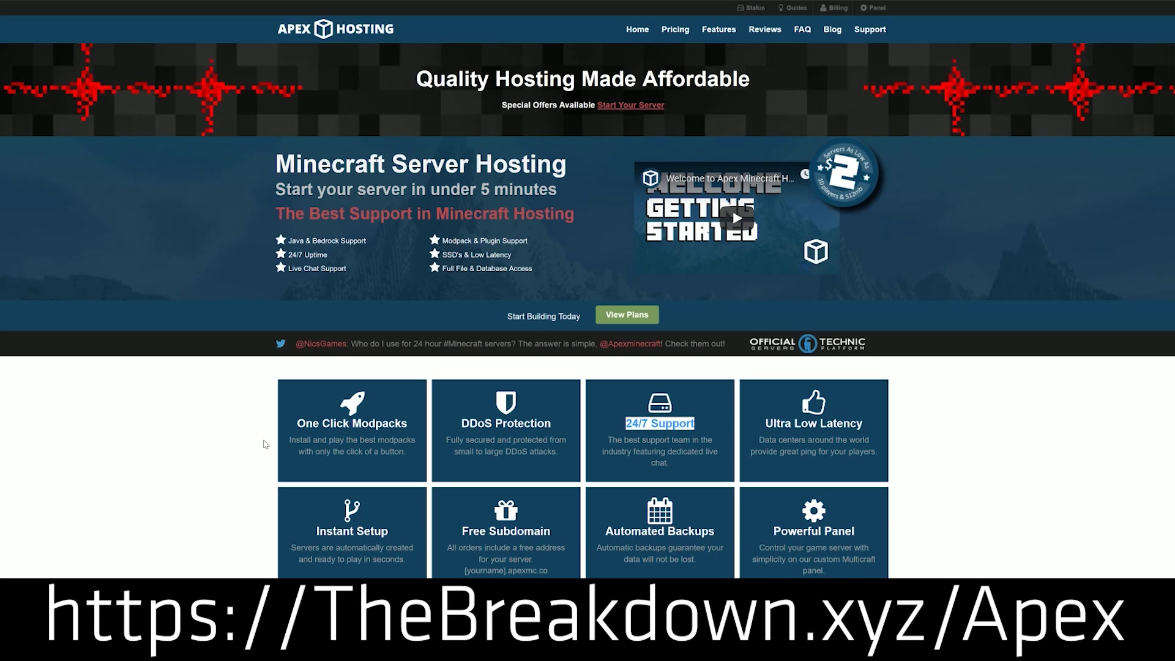
drag(277, 432, 409, 427)
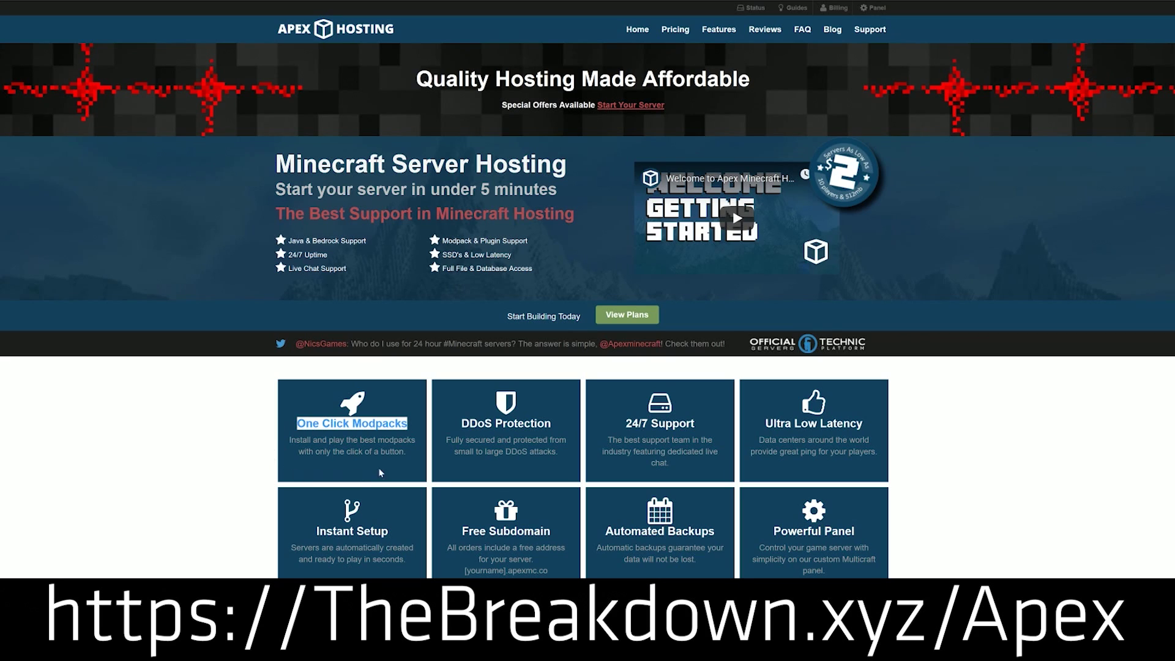
scroll(234, 443, down, 9)
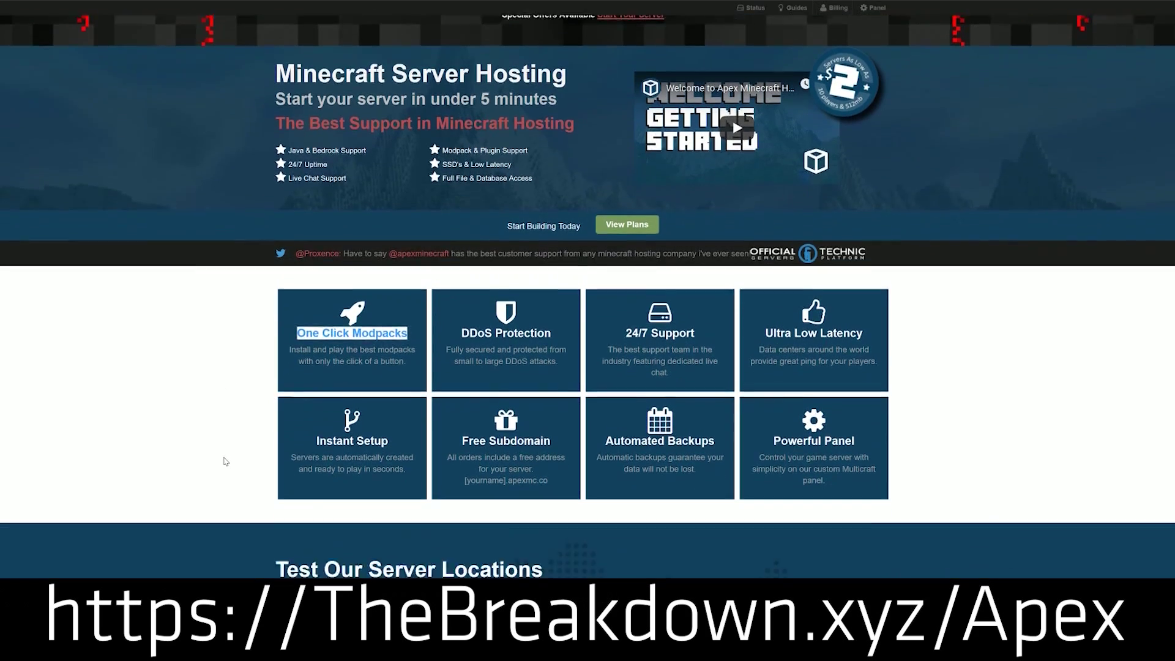
scroll(242, 420, down, 1)
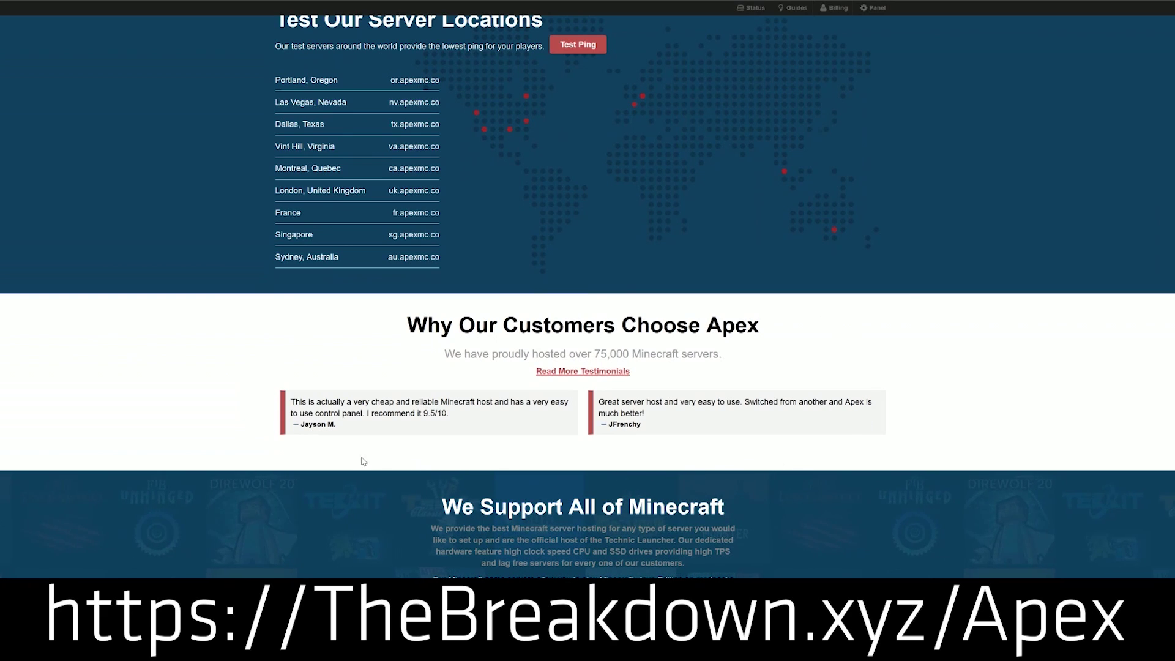
scroll(906, 525, down, 1)
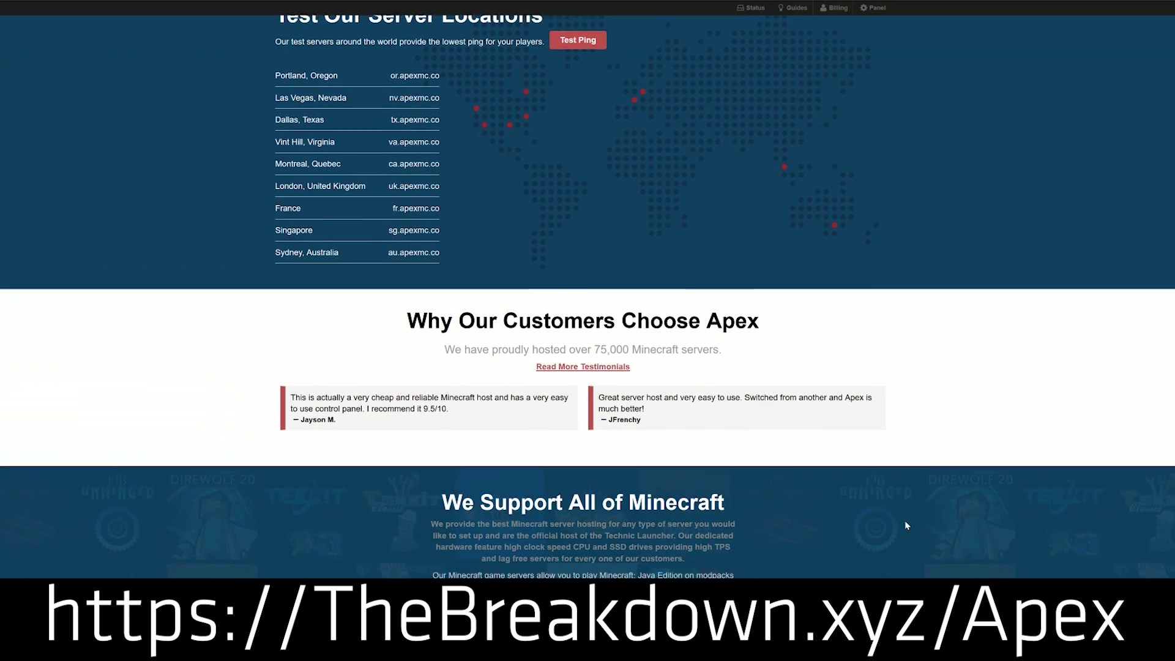
scroll(906, 525, down, 1)
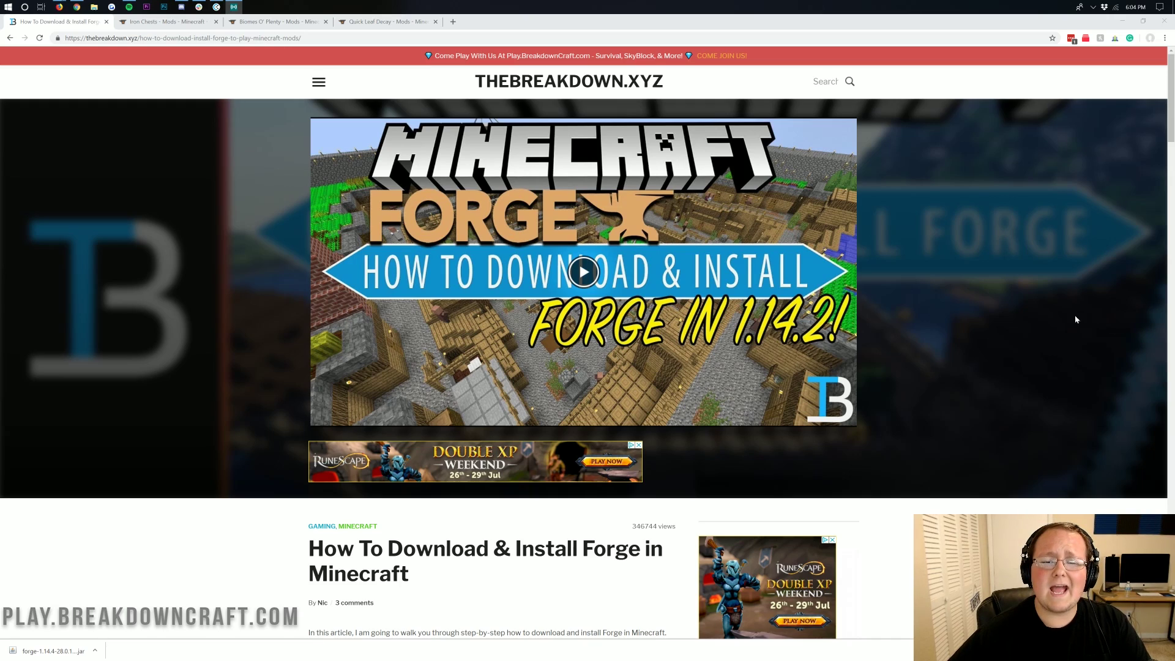
Step: Look through the article on downloading and installing Forge in Minecraft, including its download link and numbered installation steps
scroll(875, 333, down, 15)
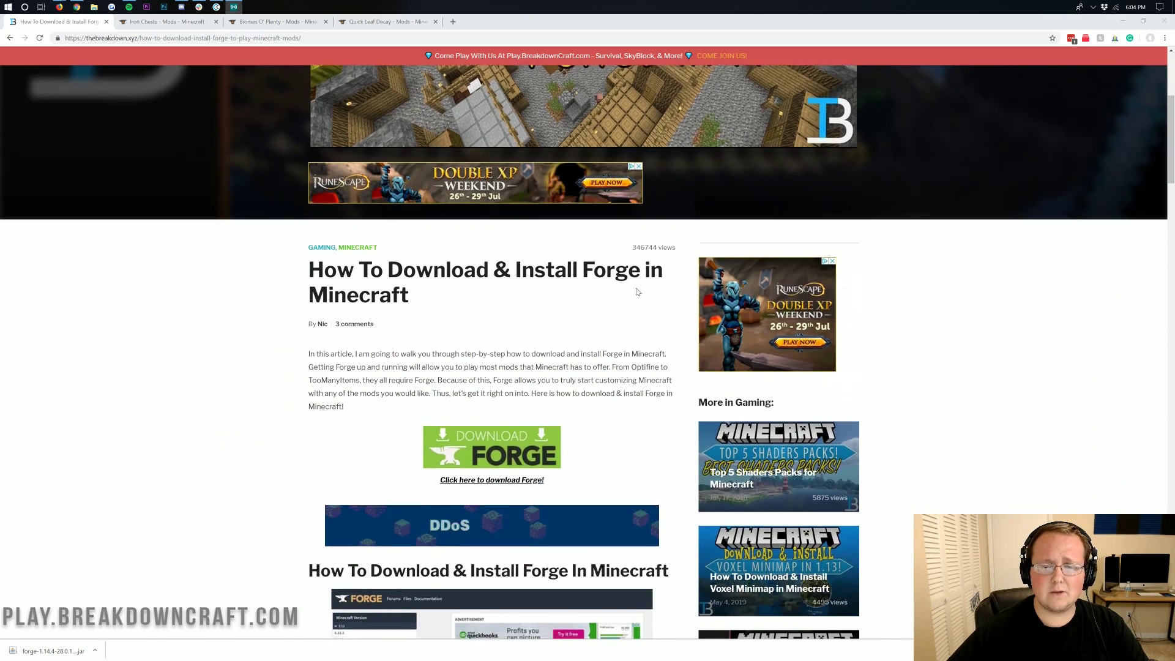
scroll(576, 267, down, 4)
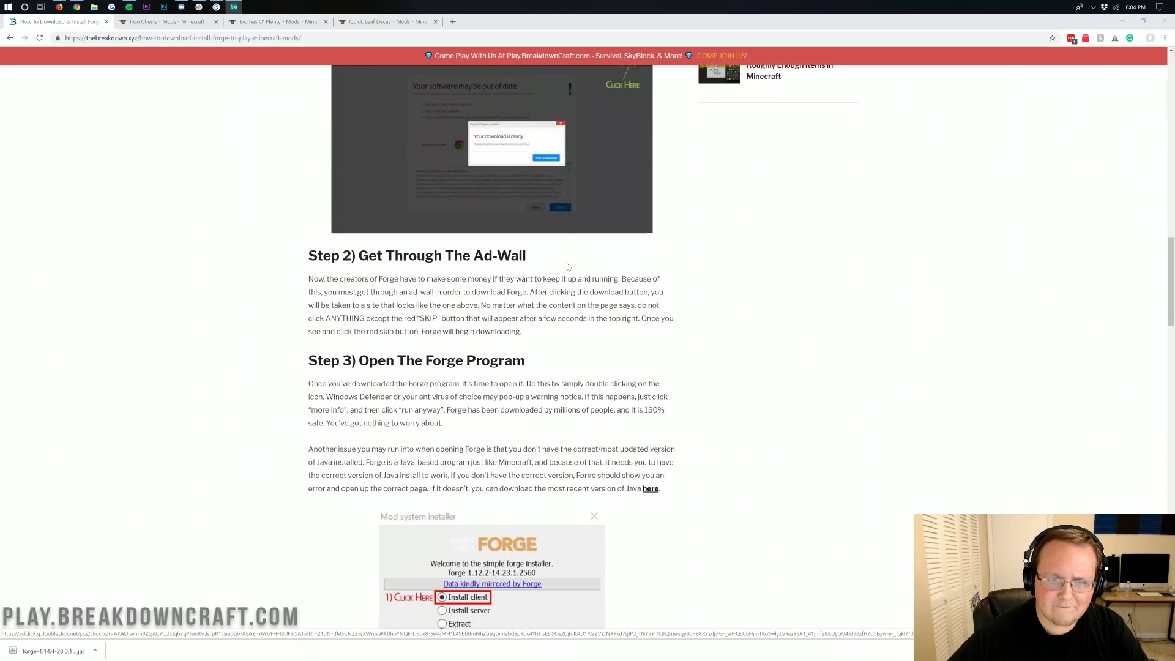
scroll(567, 300, up, 12)
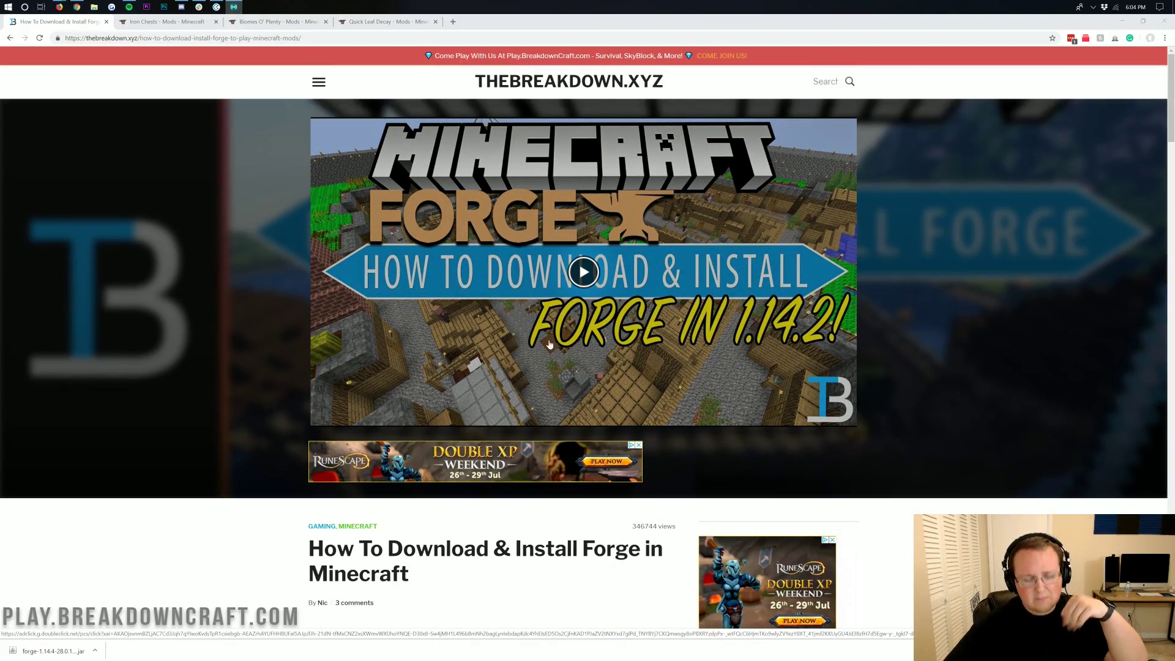
scroll(466, 532, down, 14)
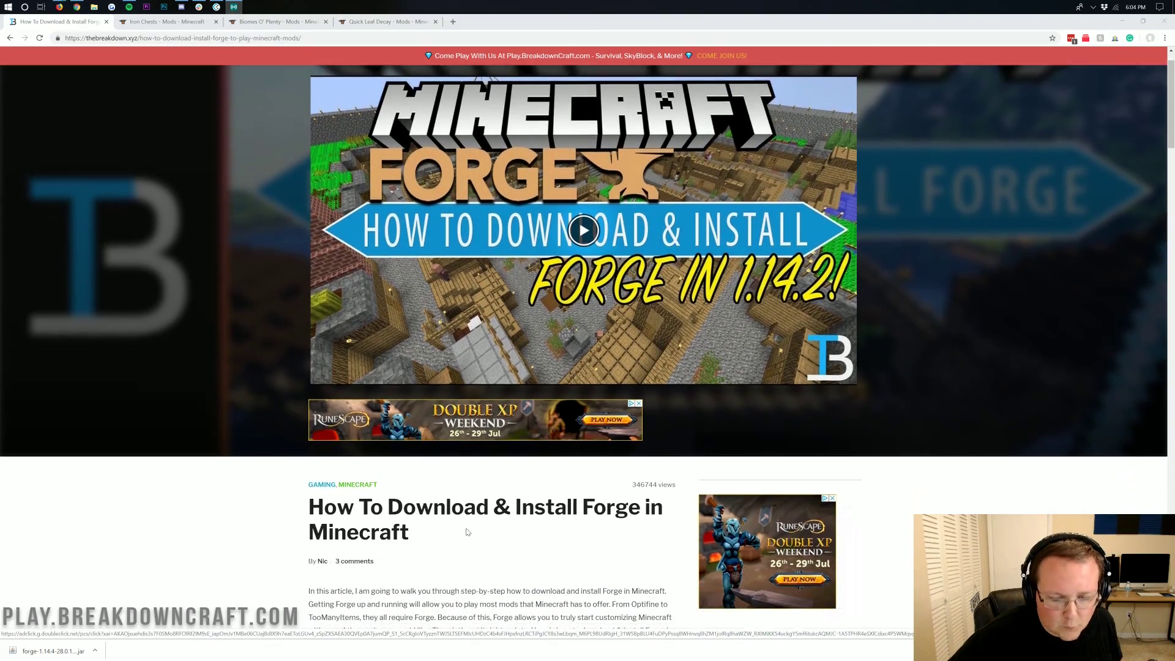
scroll(603, 247, down, 3)
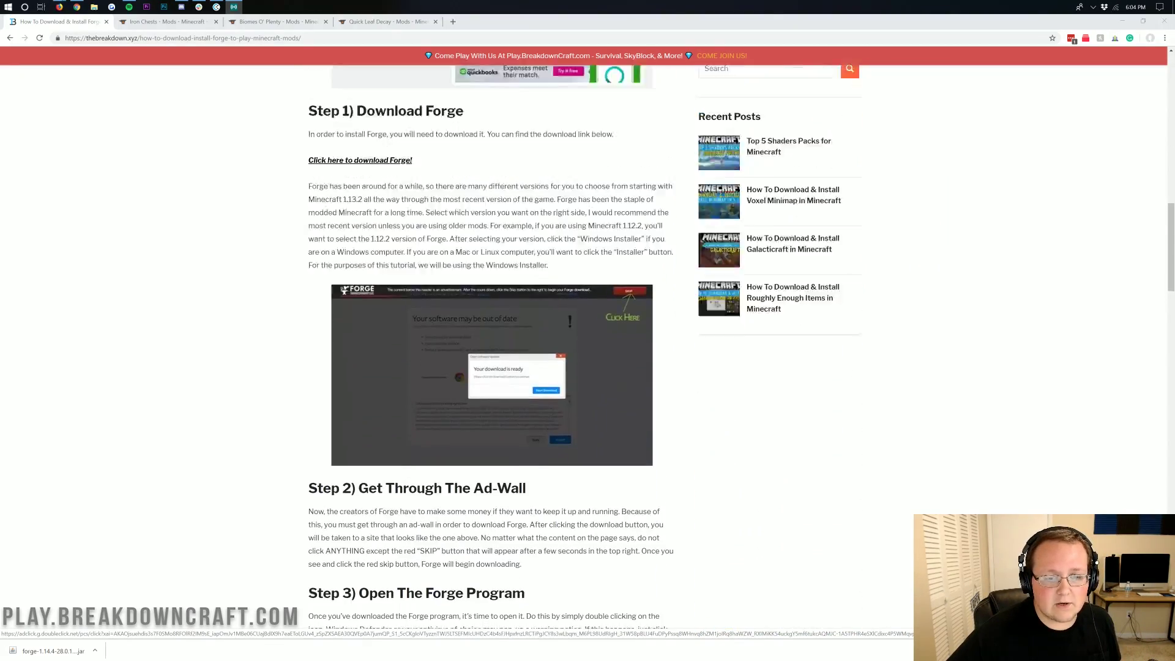
scroll(603, 248, up, 15)
scroll(603, 247, down, 2)
scroll(603, 248, down, 14)
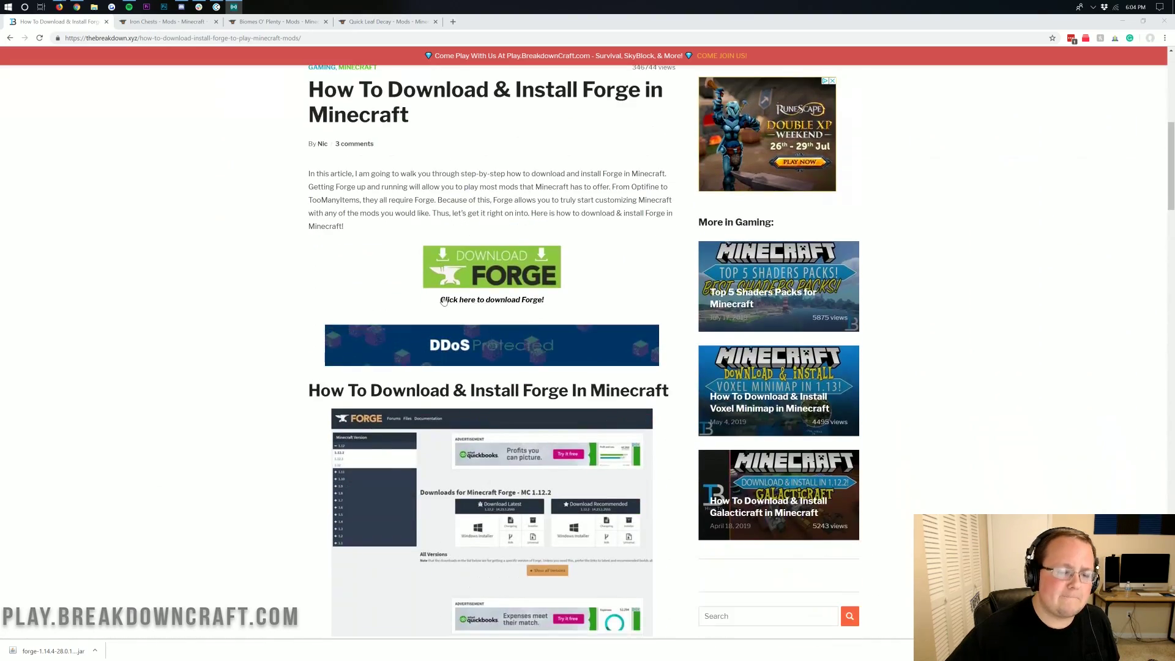
scroll(444, 313, up, 16)
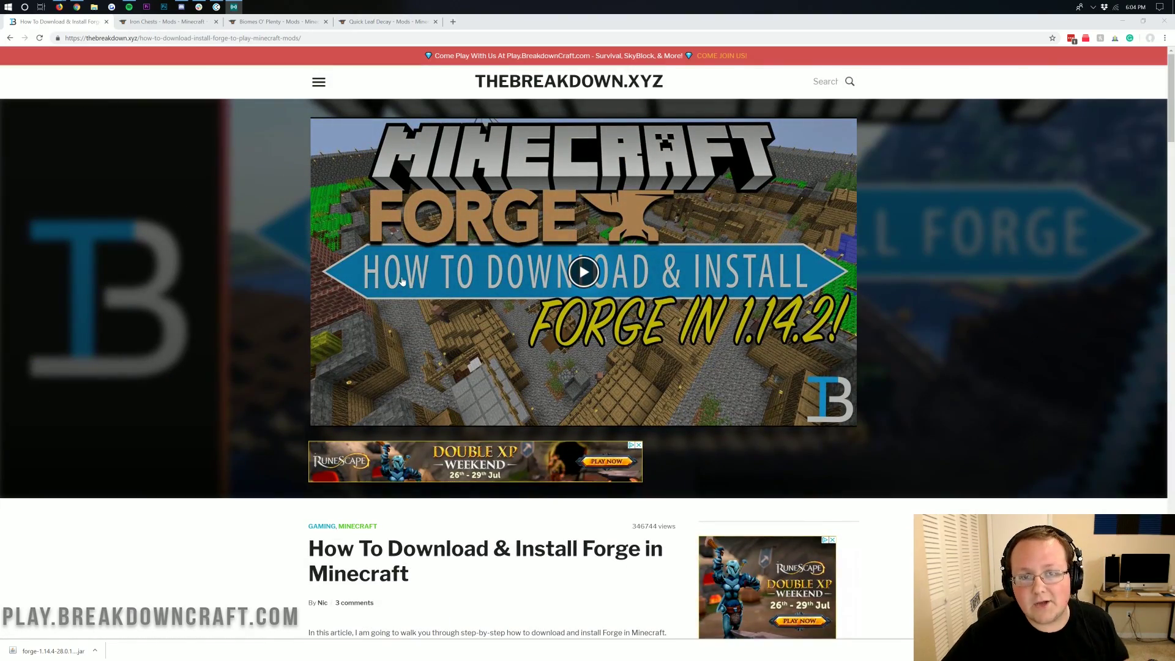
Step: Download the Minecraft 1.14 file of the Iron Chests mod from its CurseForge page and keep the .jar
click(168, 22)
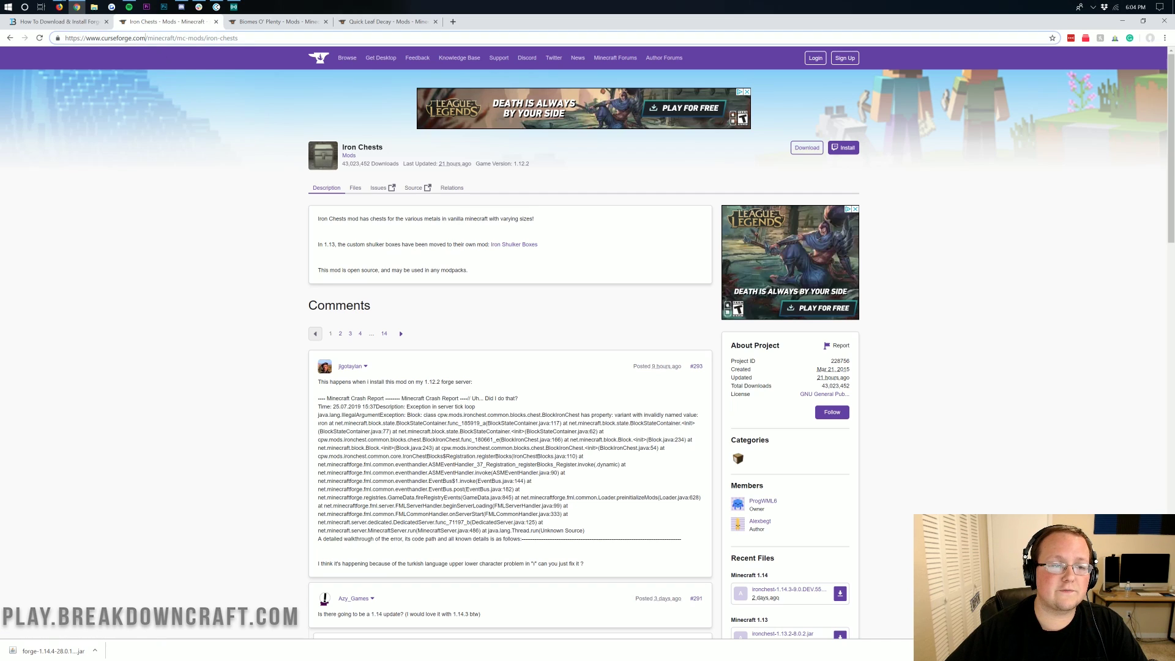
drag(146, 38, 101, 38)
click(96, 208)
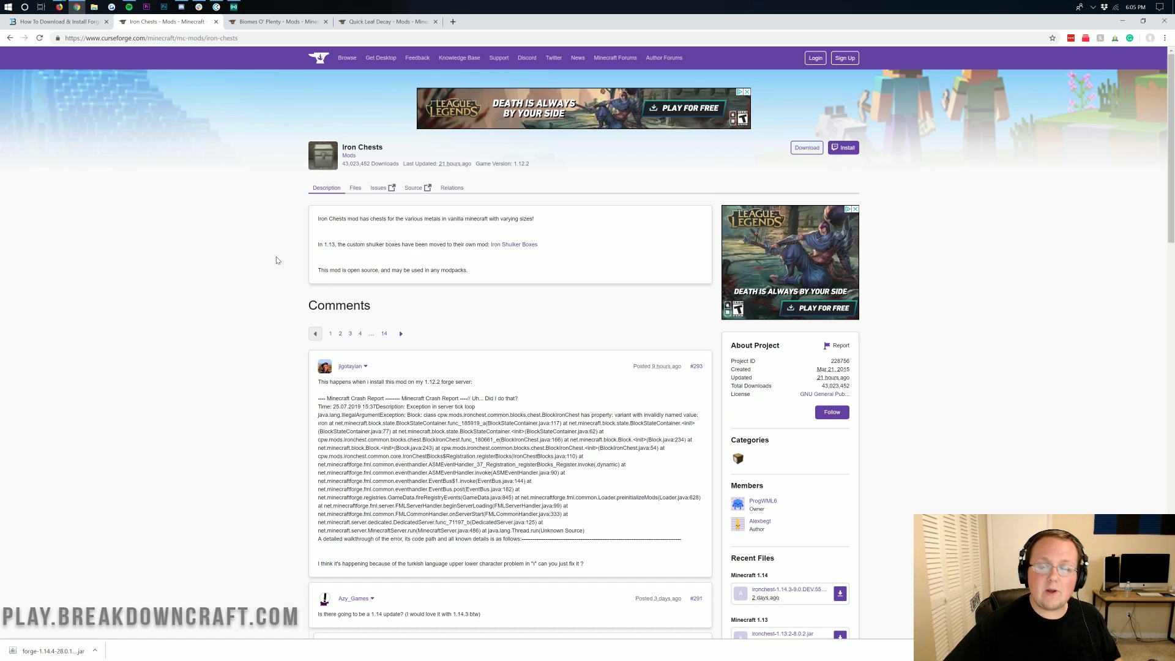
scroll(745, 261, down, 5)
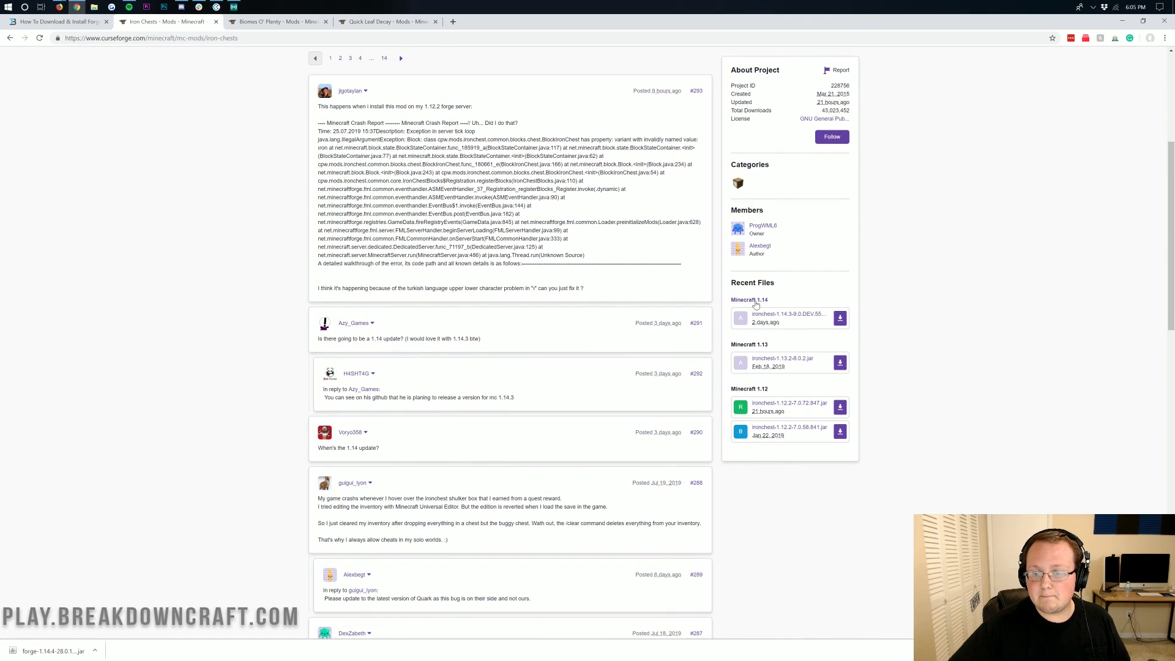
drag(772, 301, 732, 300)
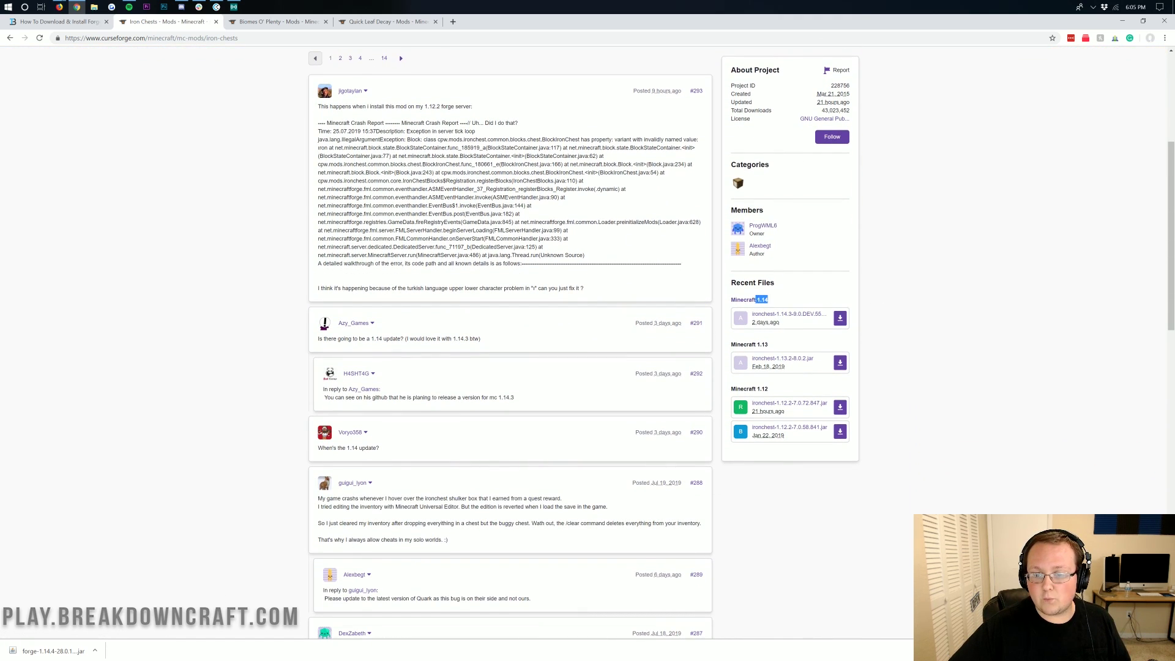
click(844, 275)
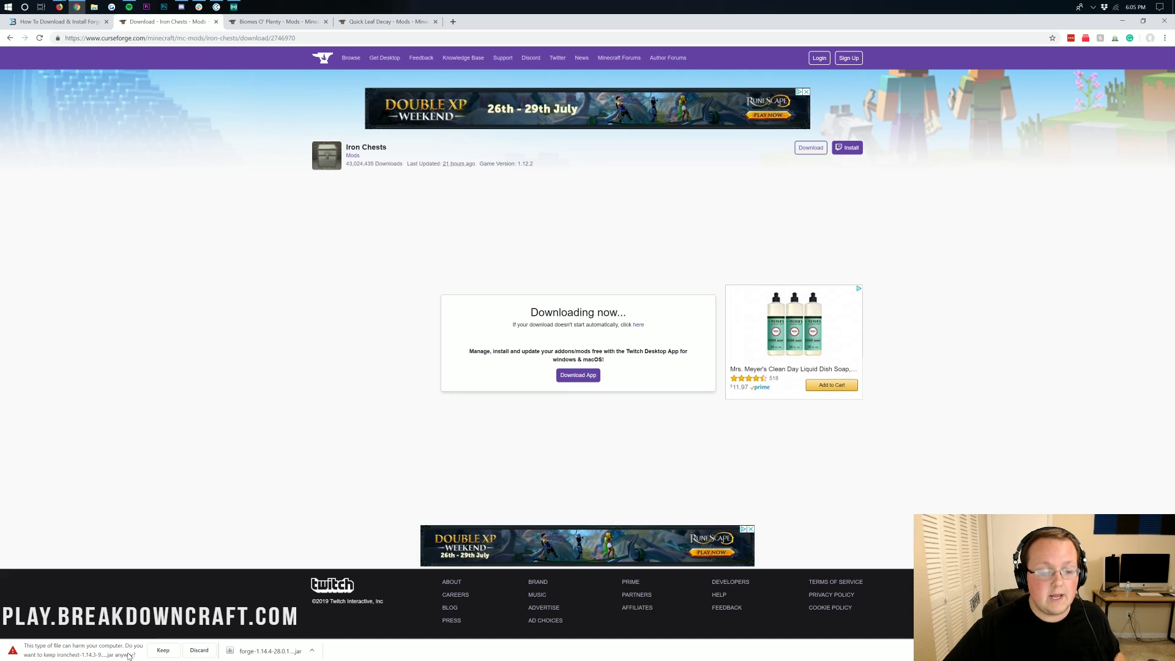
click(160, 653)
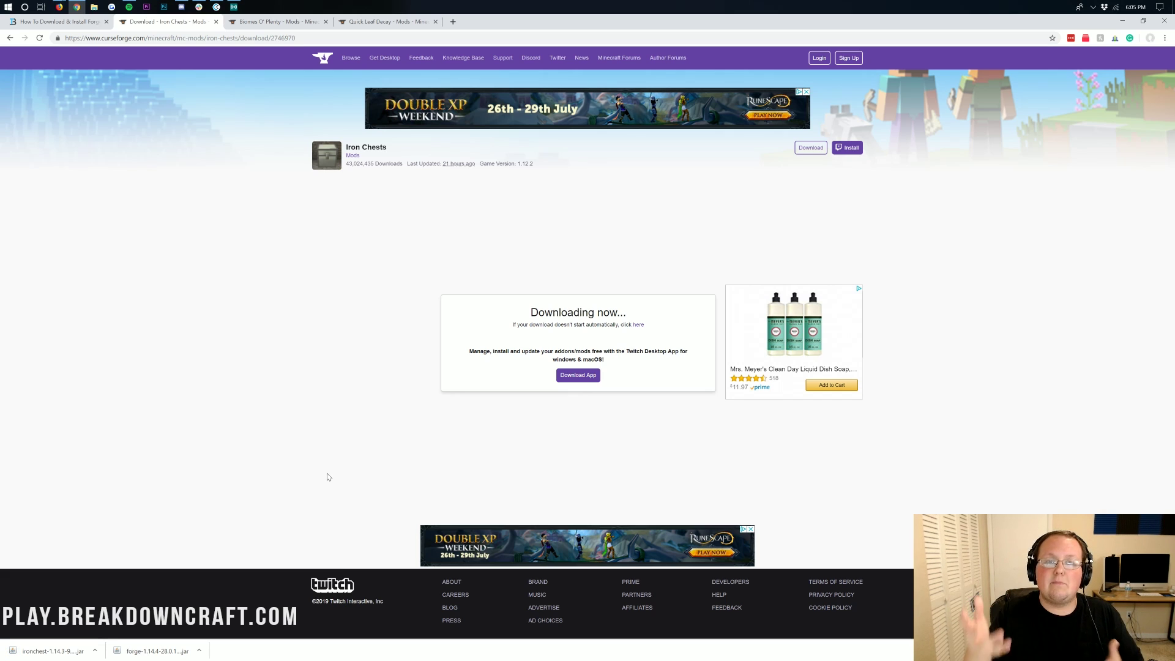
Step: Download the Minecraft 1.14 file of Biomes O' Plenty from its CurseForge page and keep the .jar
click(245, 25)
scroll(696, 284, down, 4)
scroll(696, 284, down, 1)
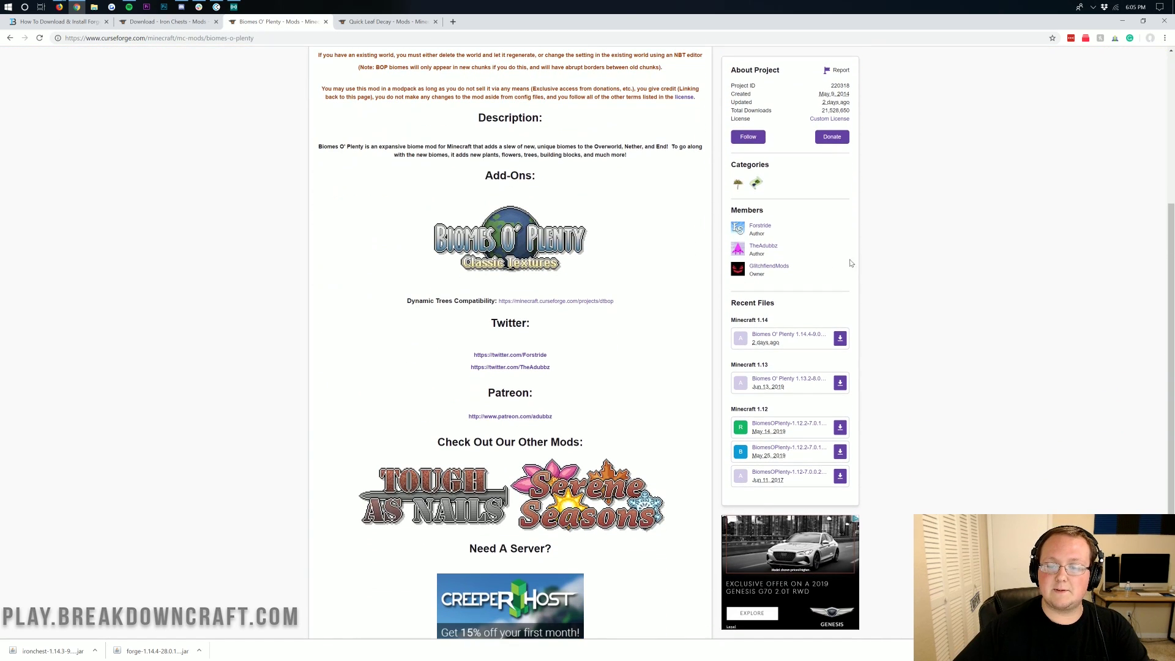
click(840, 339)
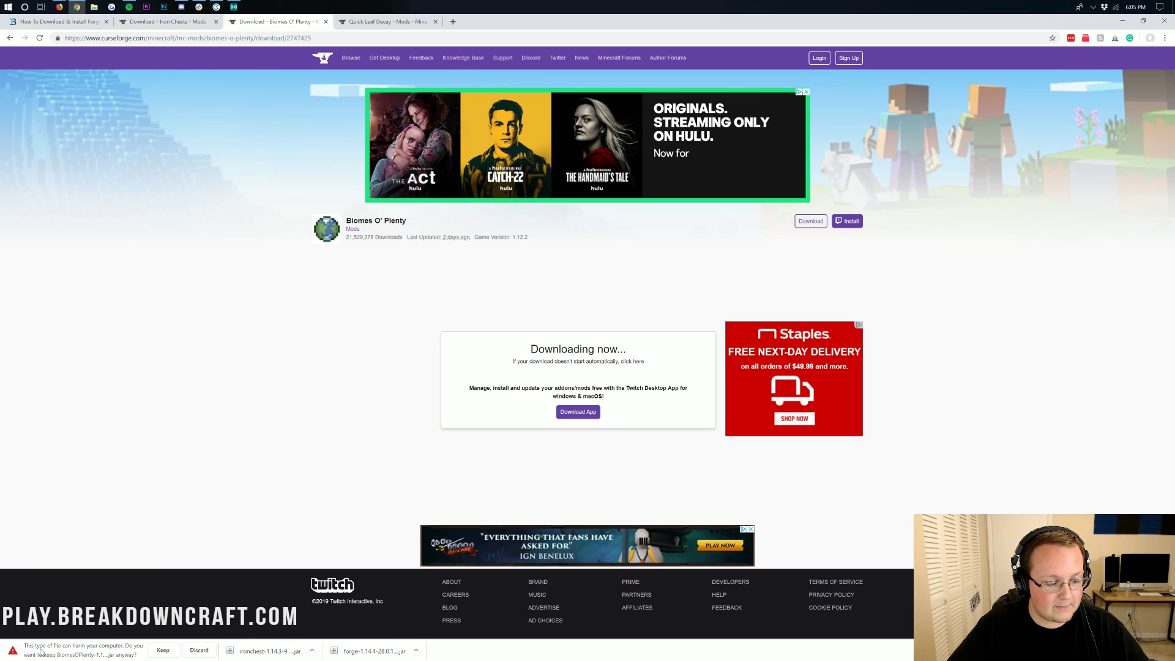
click(163, 650)
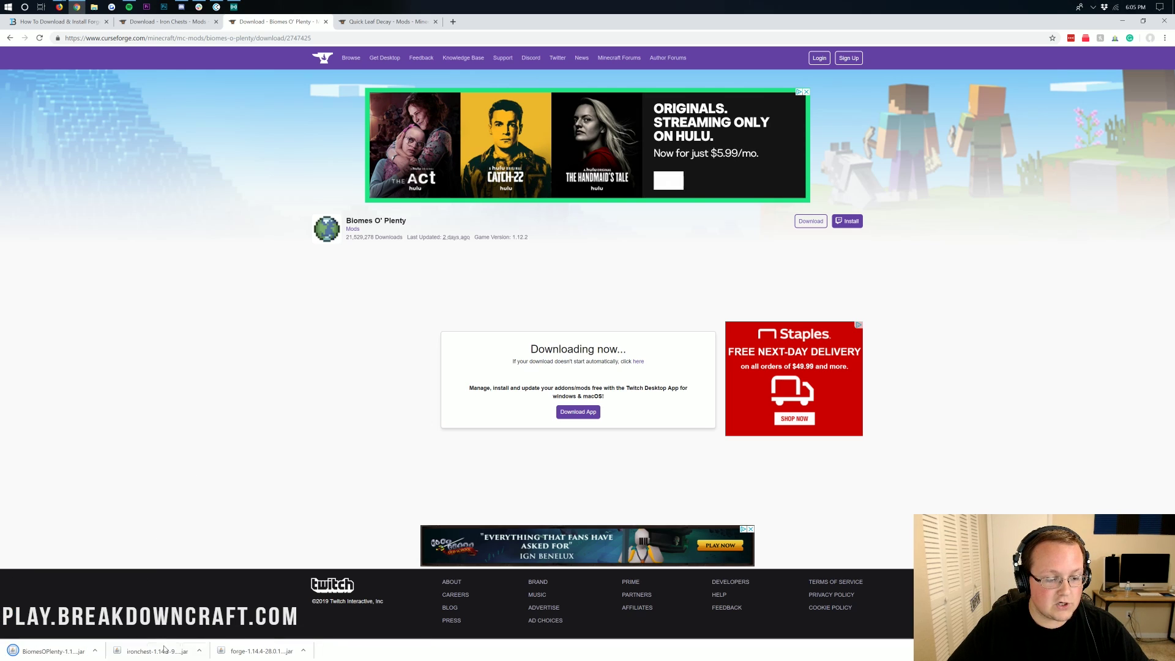
Step: Download the Minecraft 1.14 file of Quick Leaf Decay from its CurseForge page and keep the .jar
click(386, 22)
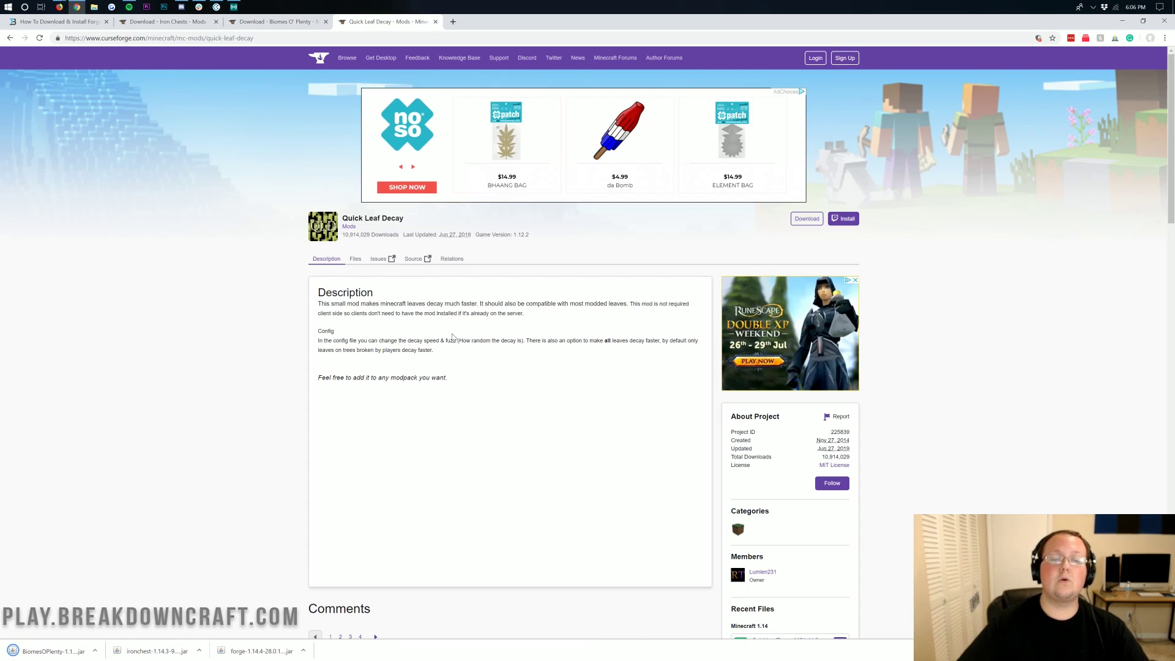
scroll(463, 331, down, 6)
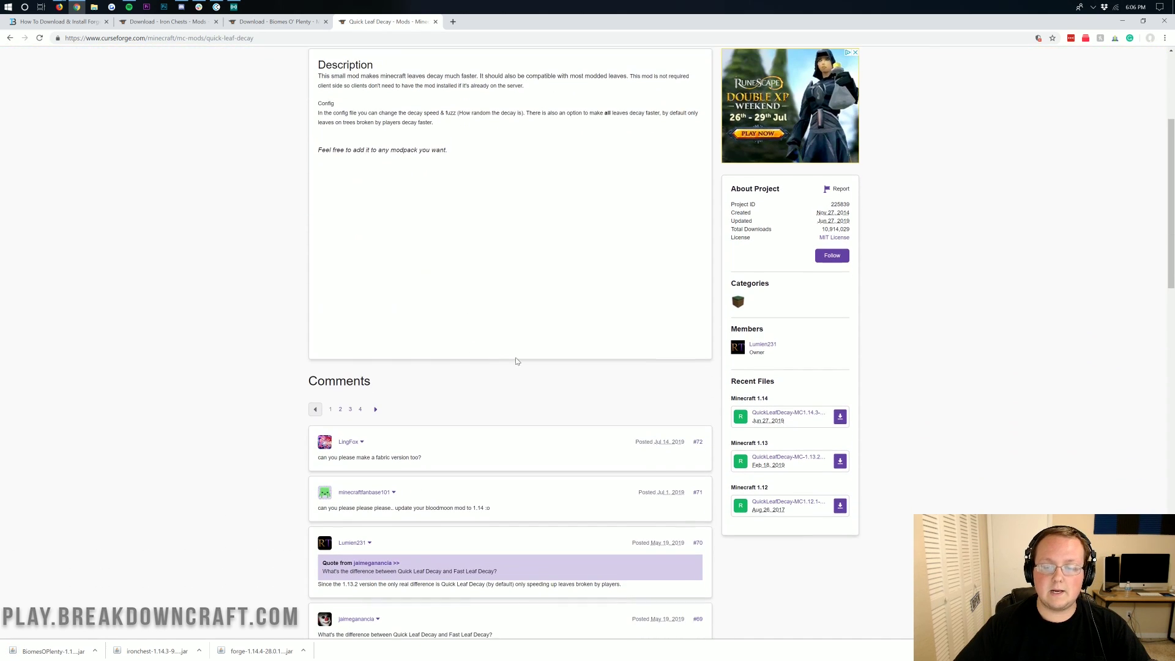
click(841, 279)
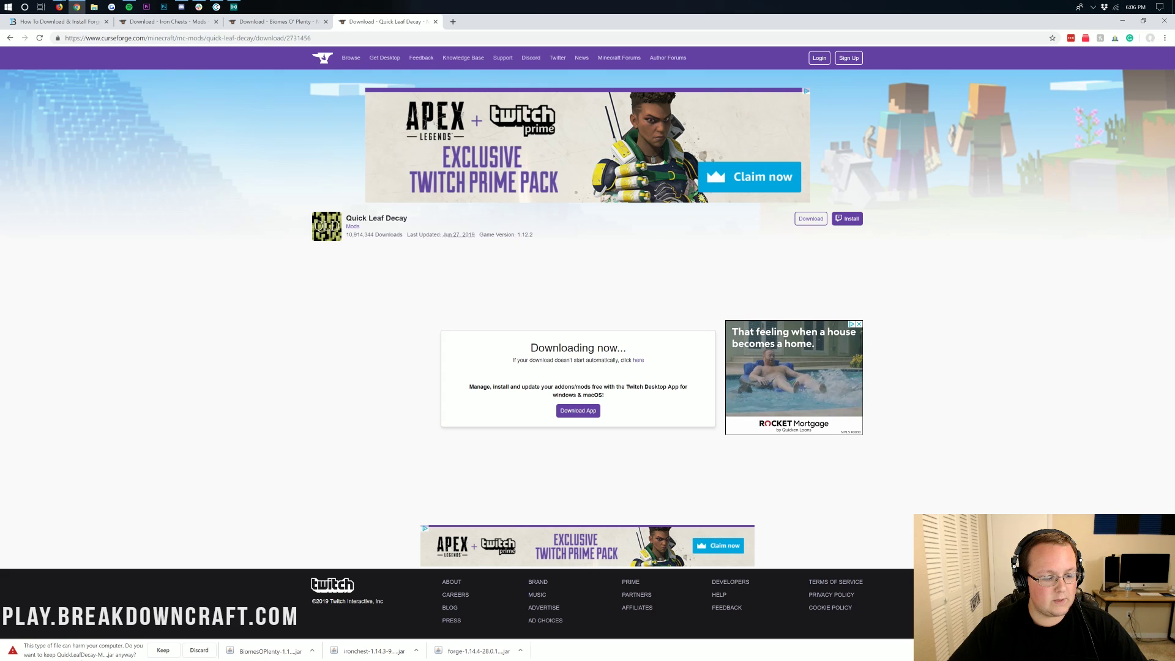
click(163, 650)
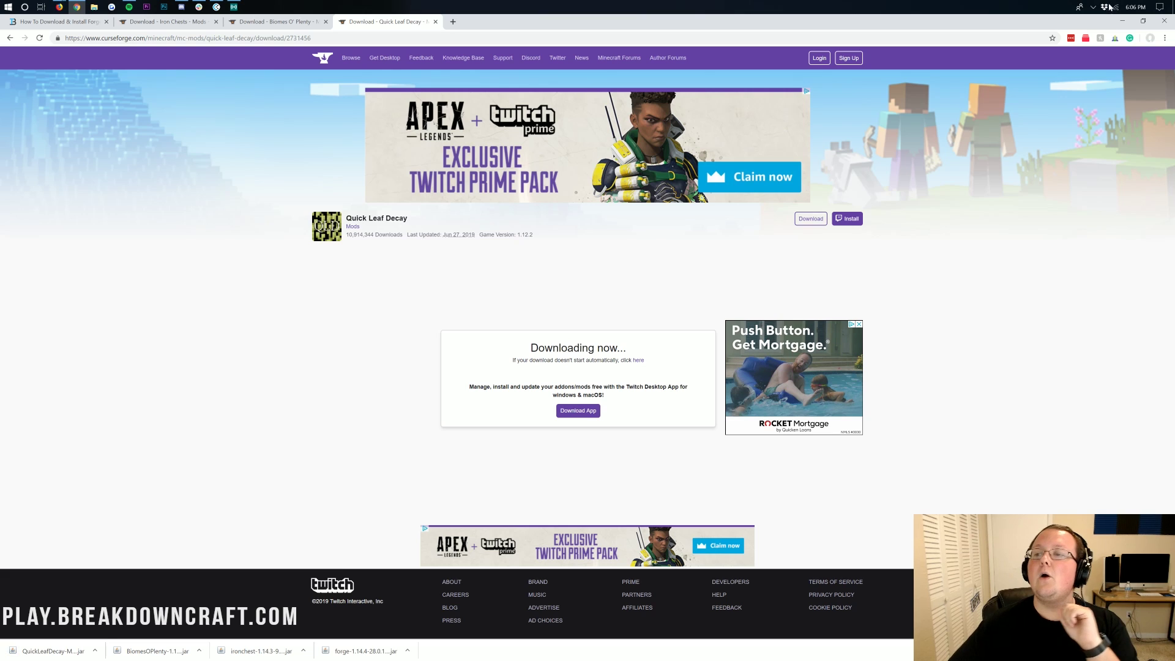
Step: Show the Windows desktop and place the Iron Chests, Biomes O' Plenty and Quick Leaf Decay .jar files side by side
key(super+d)
drag(140, 169, 395, 77)
click(360, 119)
drag(359, 169, 427, 79)
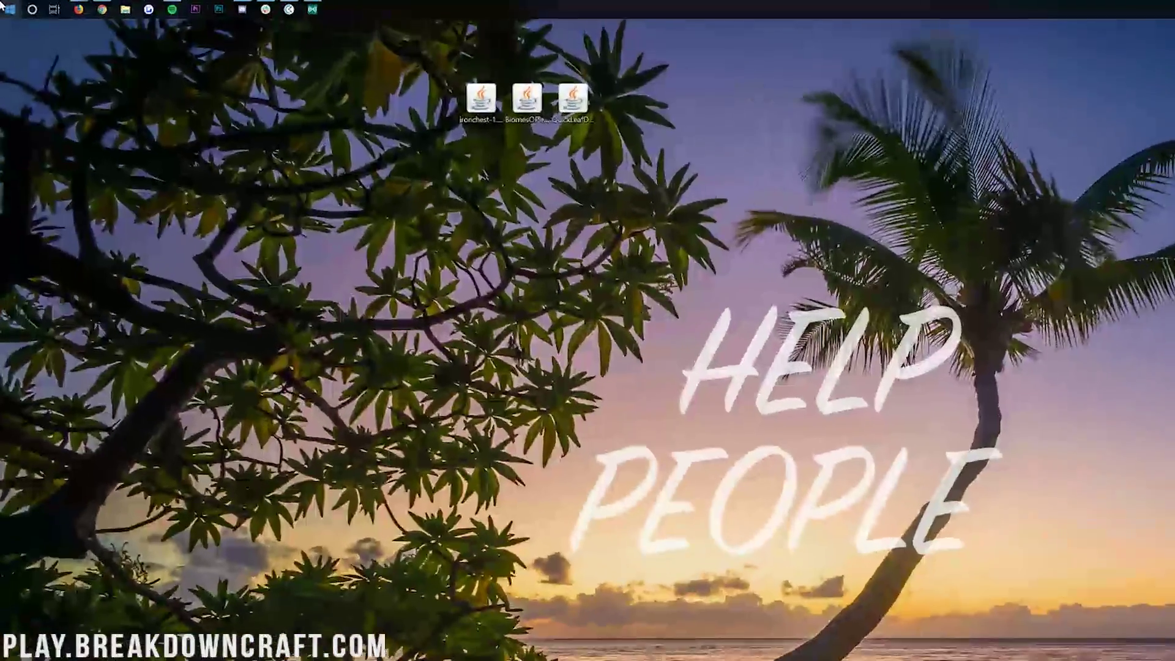
Step: View the Downloads folder through a Windows search and move the three mod files on the desktop away from its window
click(5, 6)
text(downloads)
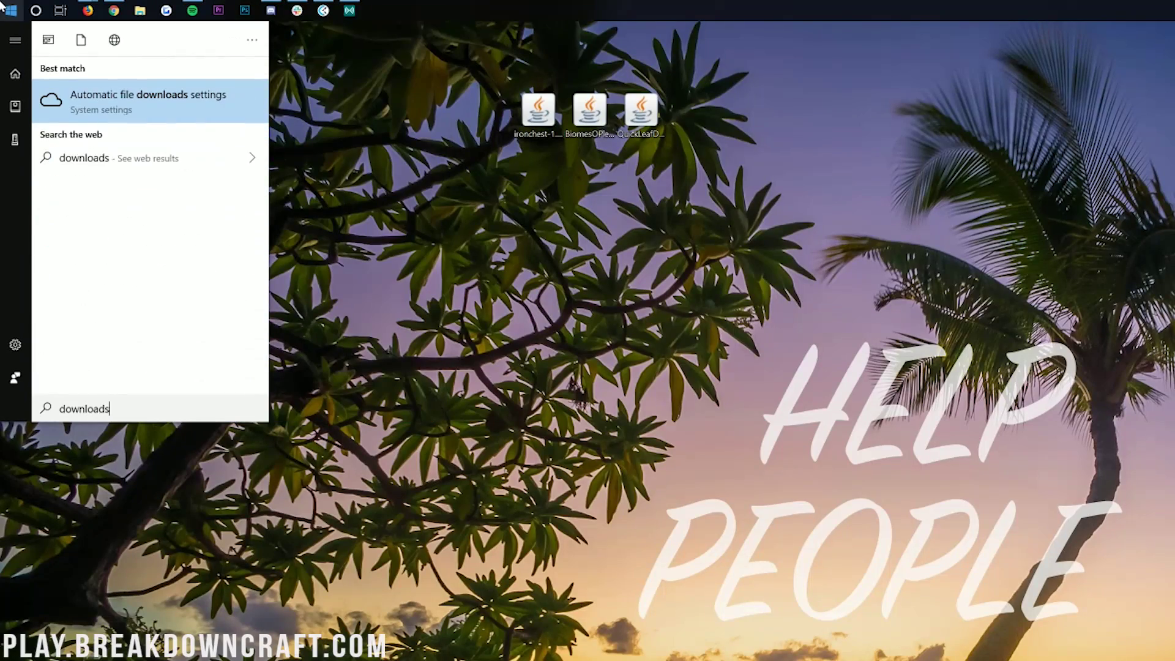
click(153, 141)
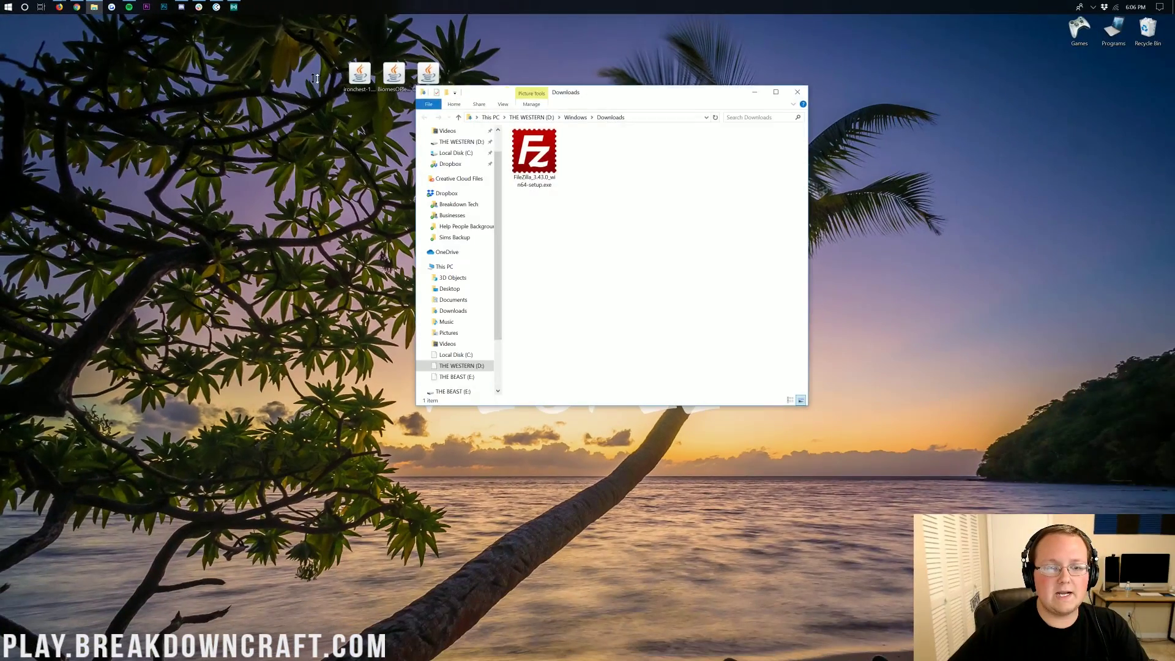
drag(315, 78, 325, 122)
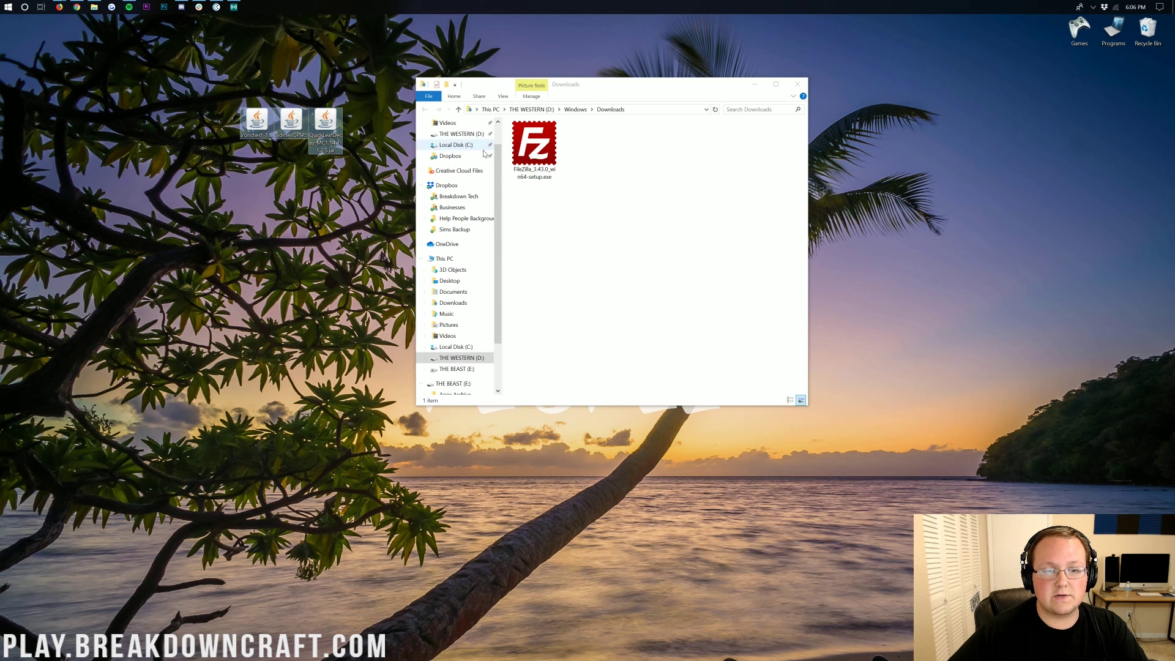
click(797, 84)
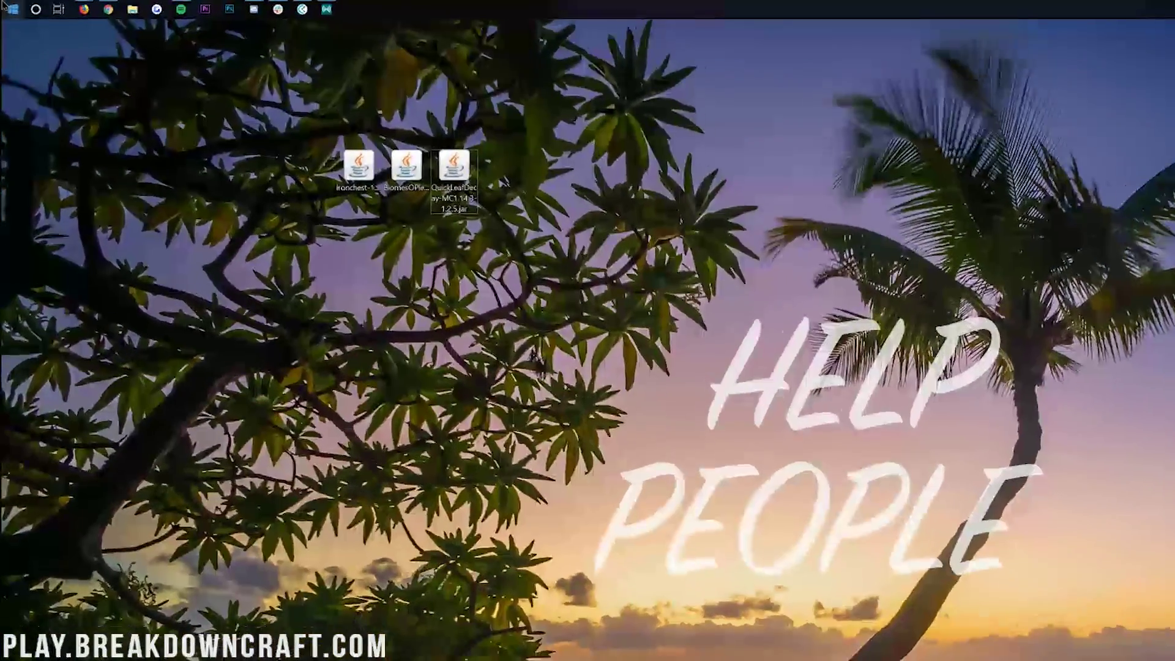
Step: Open the %appdata% location through the Windows Run dialog and go into its .minecraft folder
click(4, 6)
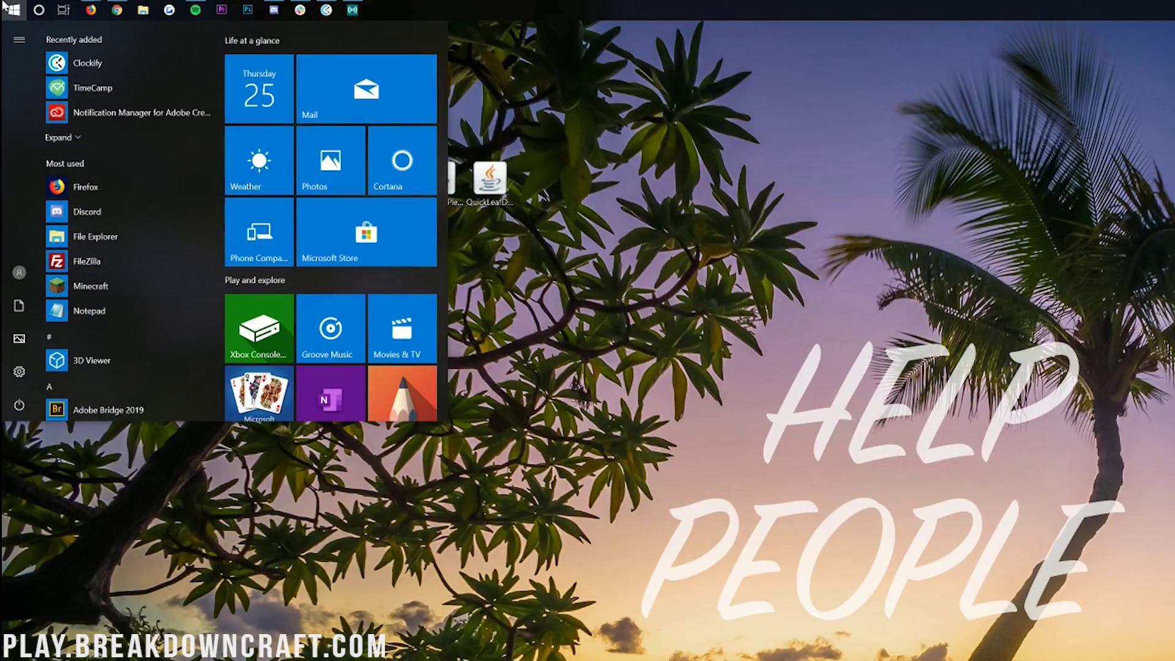
text(run)
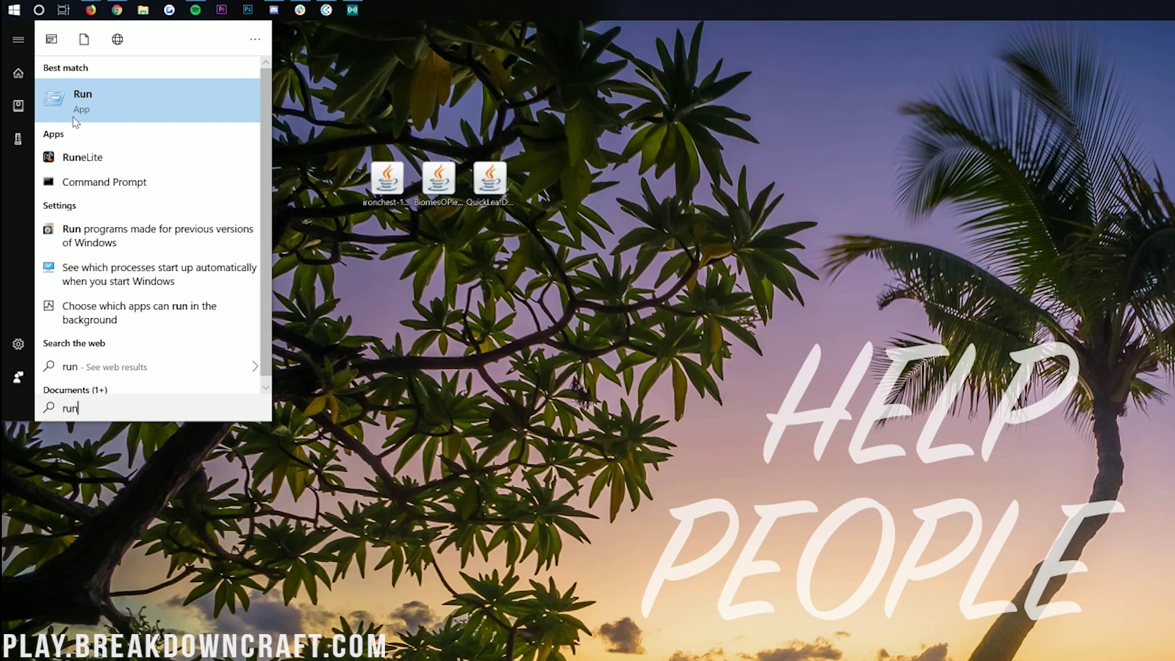
key(Return)
drag(115, 36, 120, 54)
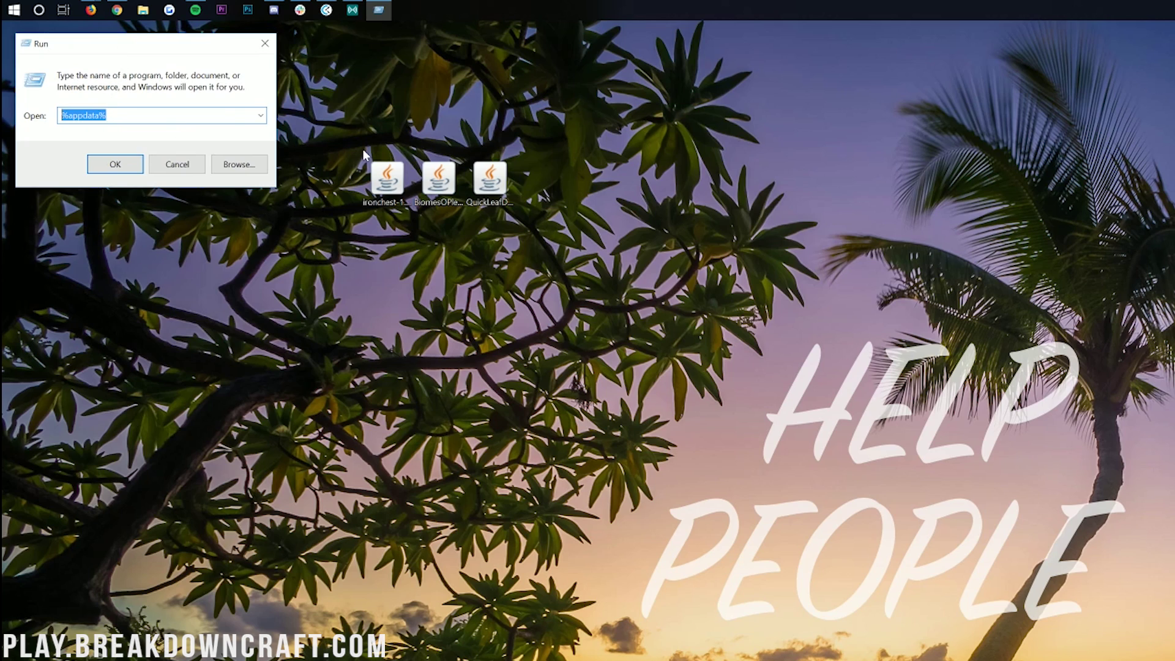
text(%appdat)
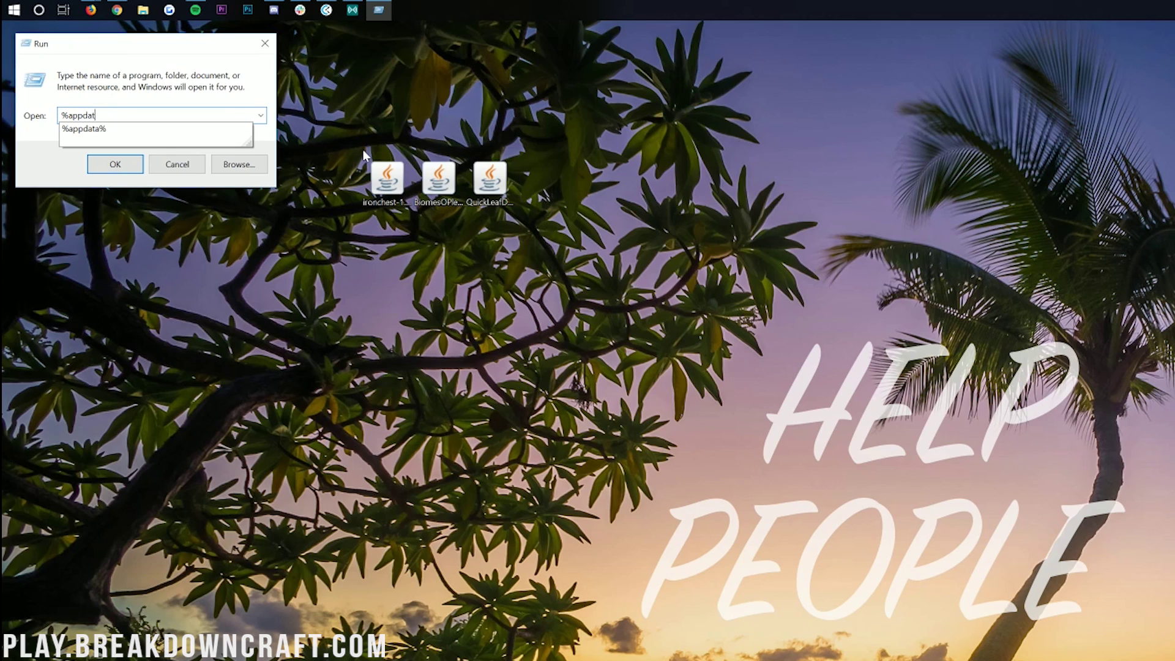
text(a%)
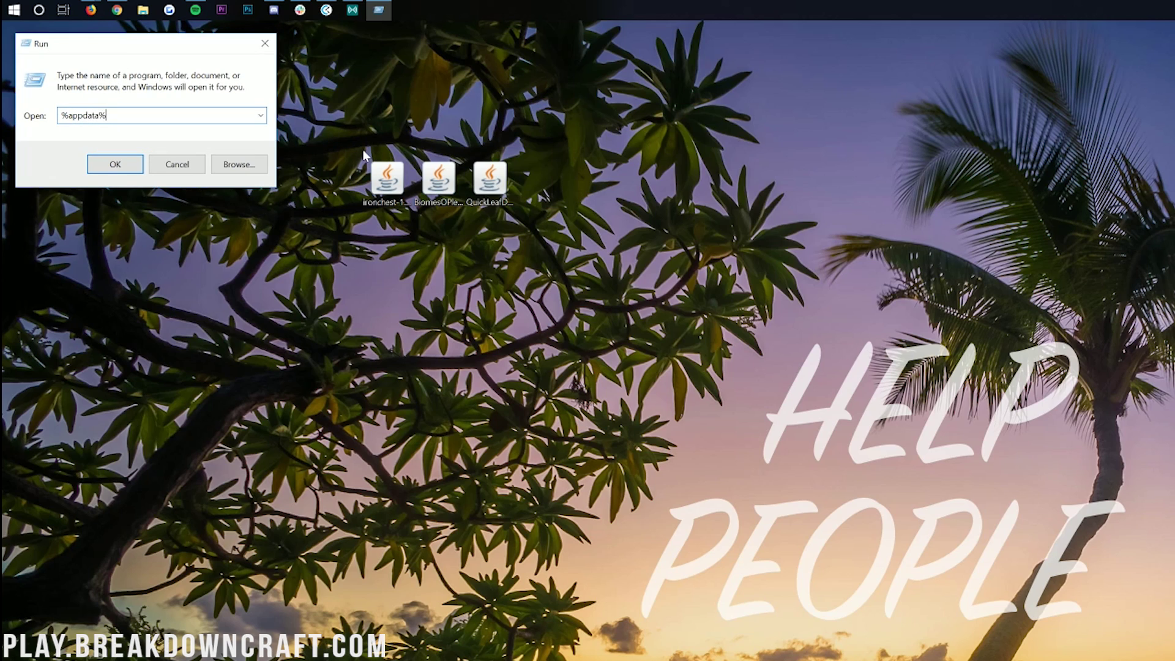
key(ctrl+a)
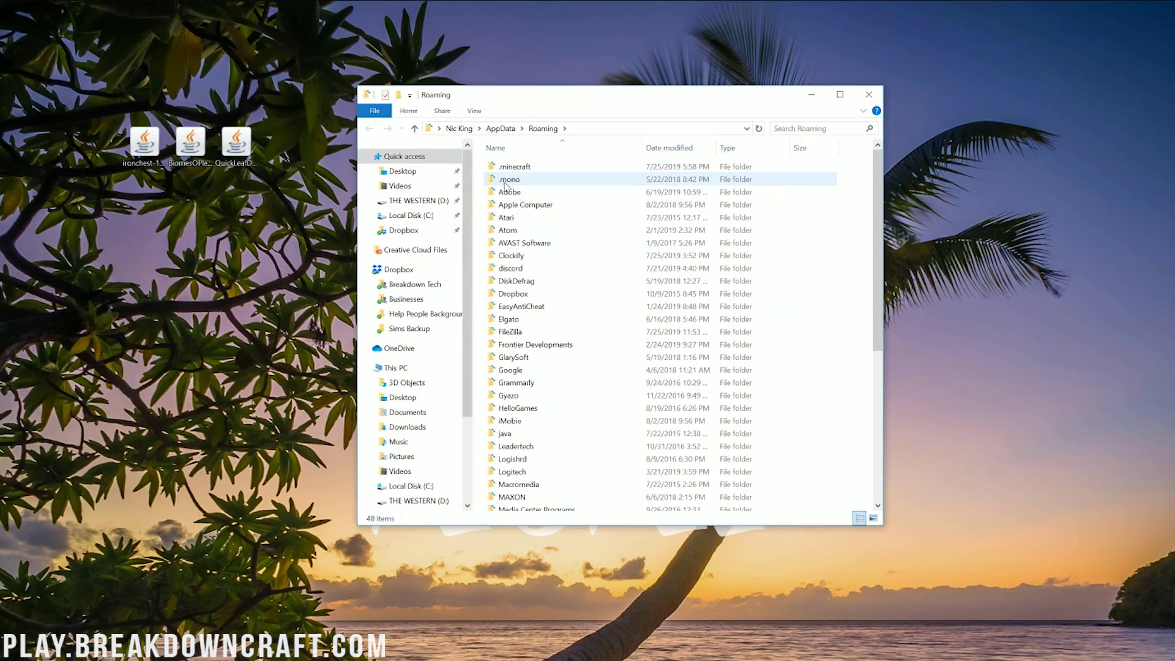
double_click(508, 170)
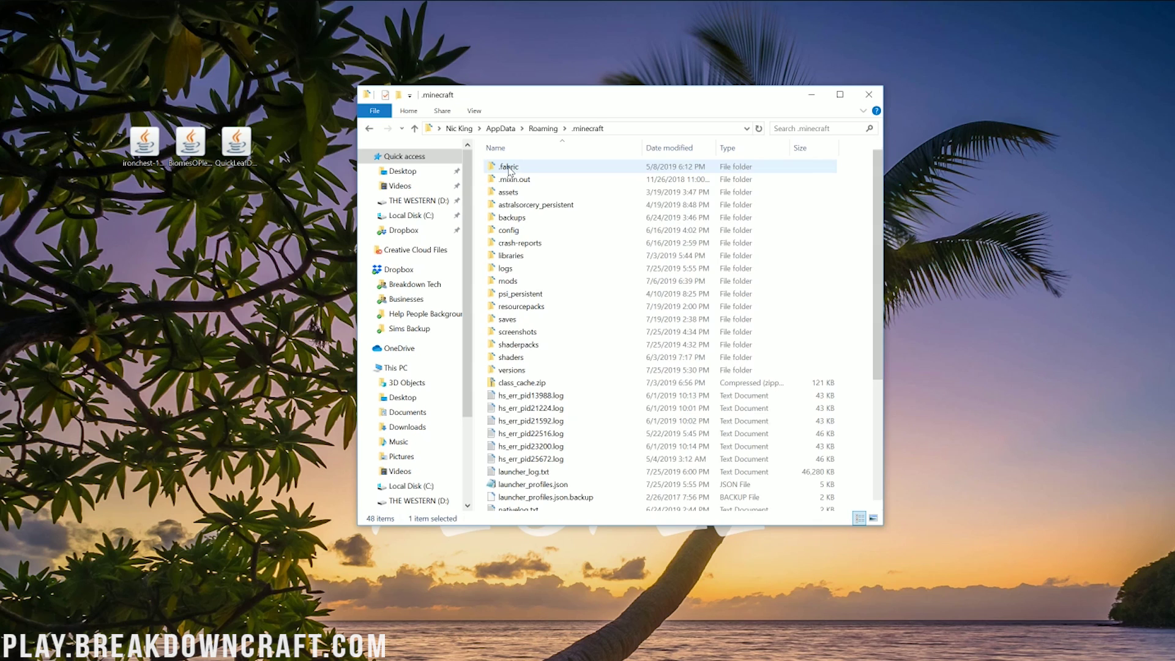
Step: Delete the existing mods folder in .minecraft and create a new folder named mods
click(512, 282)
key(Delete)
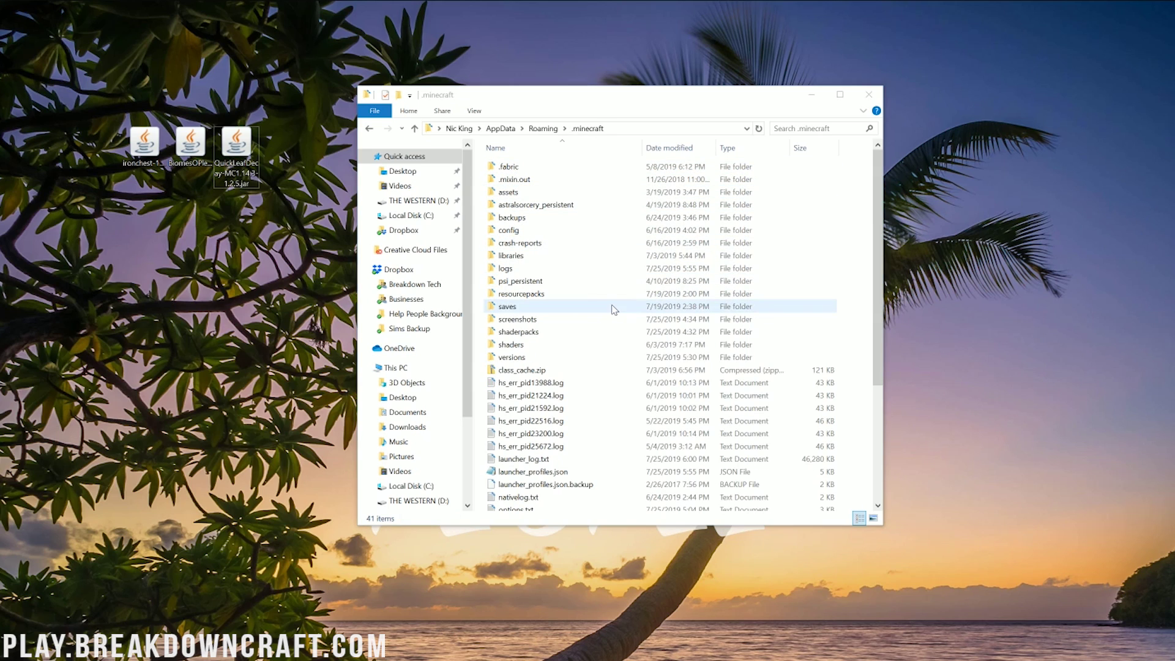
right_click(863, 265)
mouse_move(957, 441)
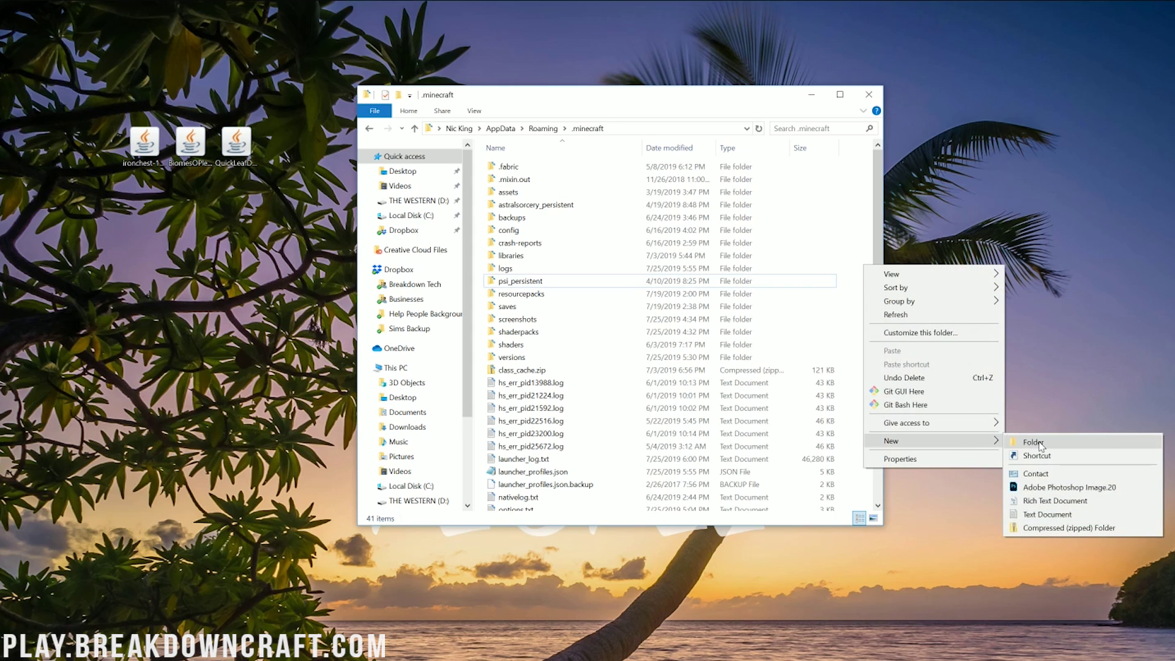
click(1038, 442)
text(mods)
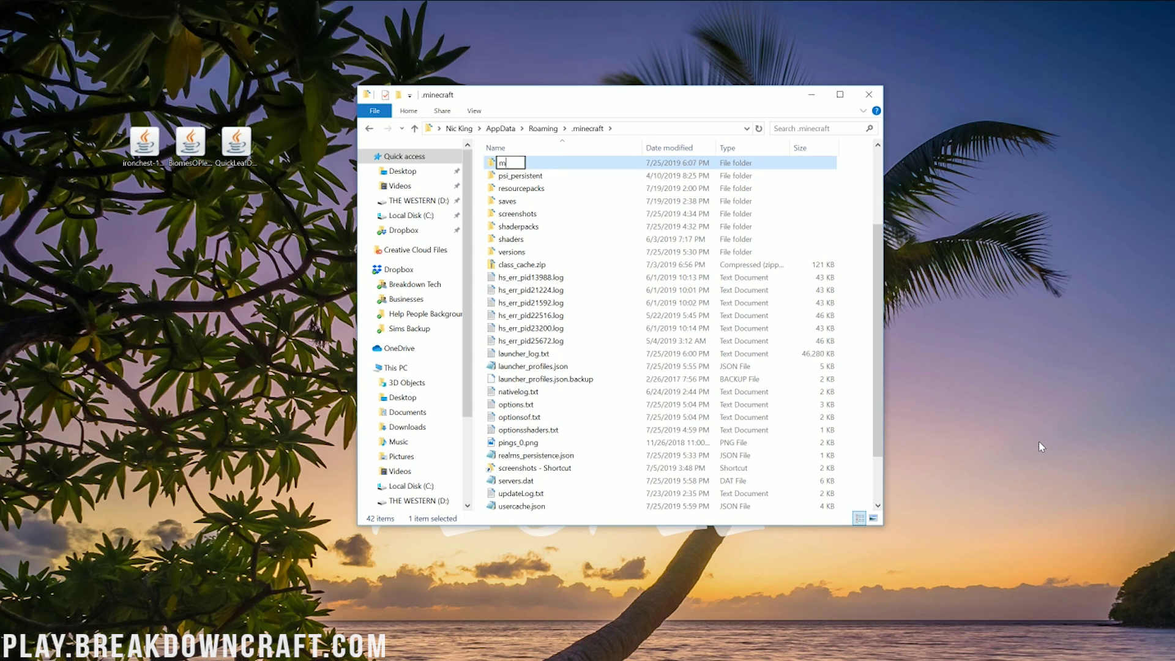
click(538, 189)
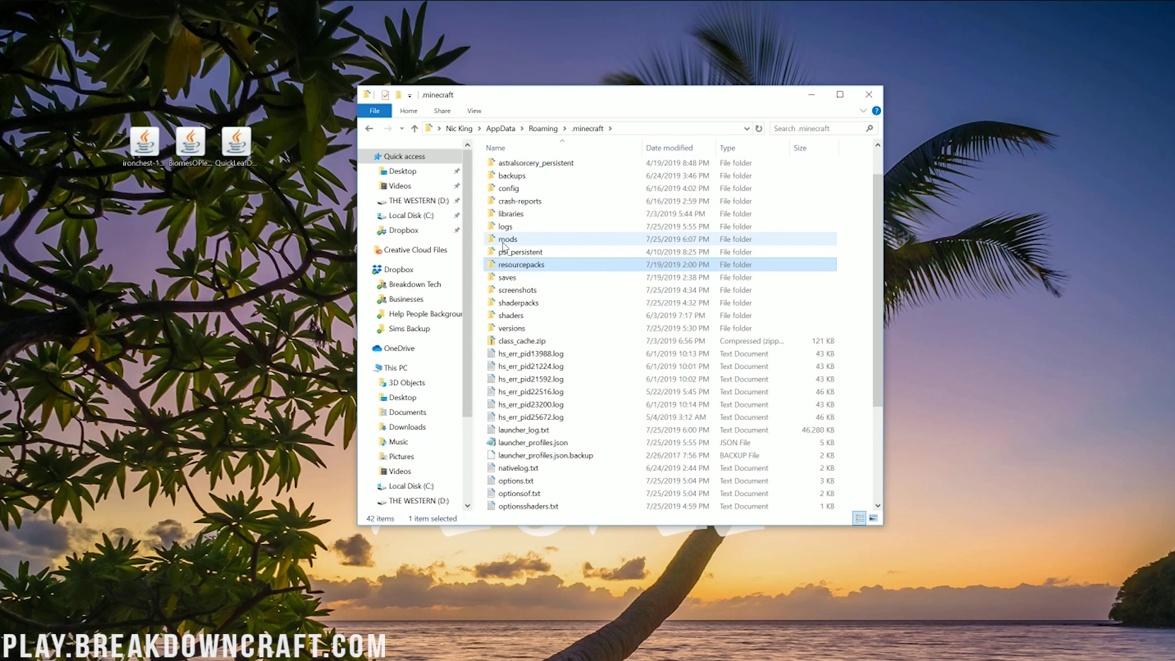
Step: Copy the Iron Chests, Biomes O' Plenty and Quick Leaf Decay .jar files from the desktop into the new mods folder
double_click(505, 247)
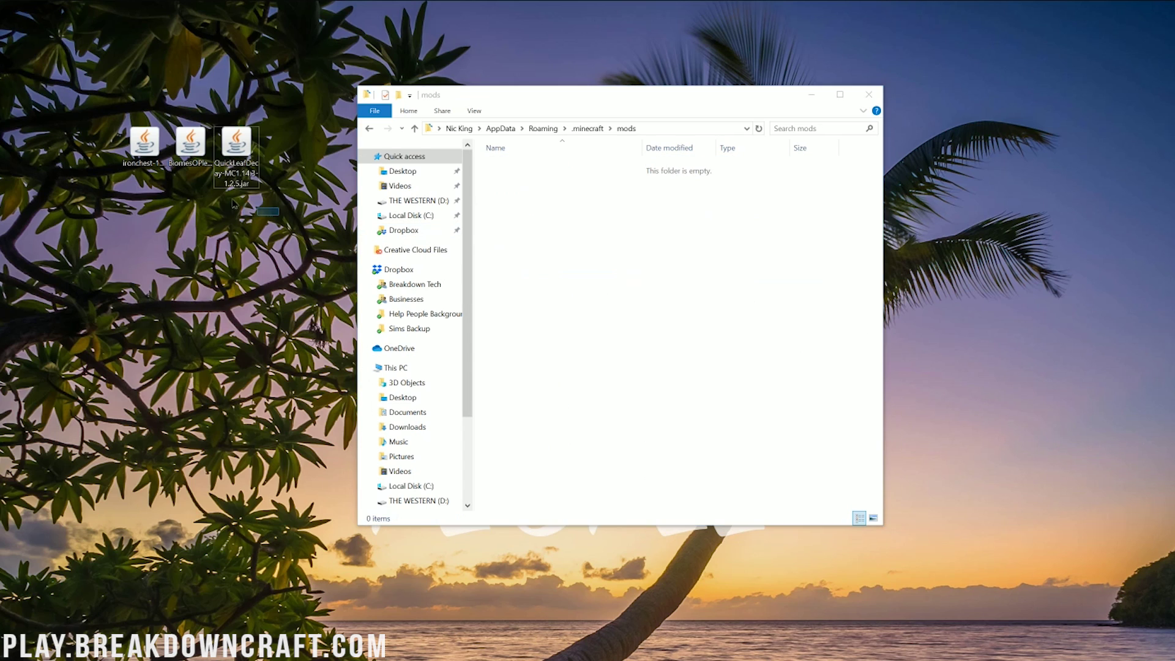
drag(265, 215, 142, 138)
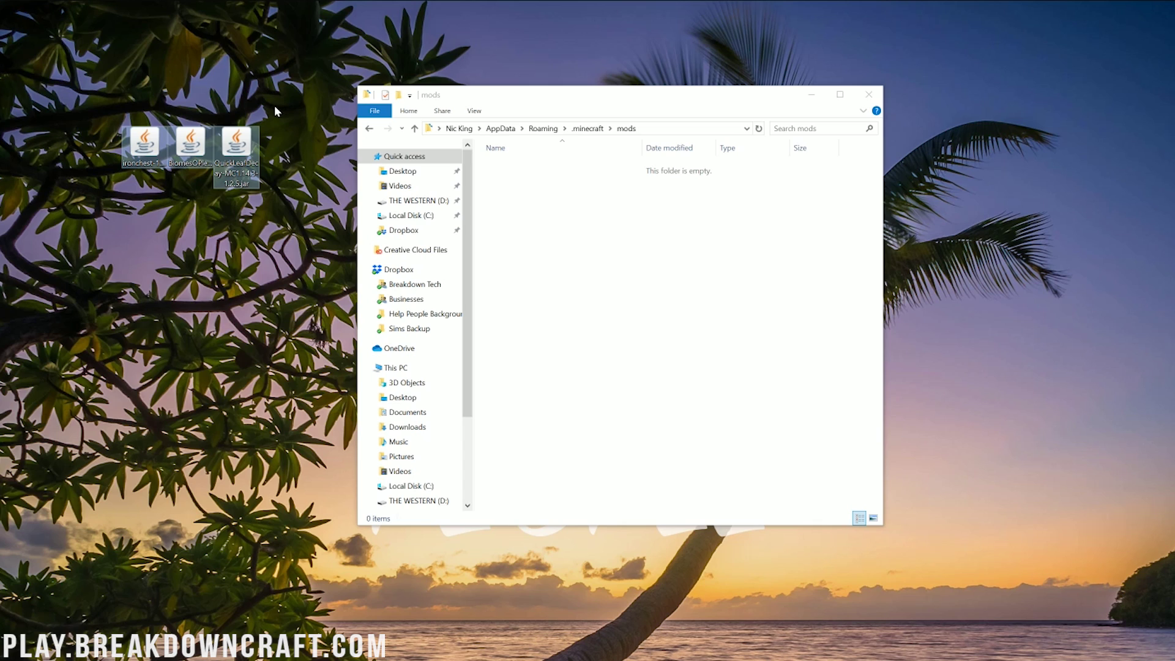
click(609, 250)
key(ctrl+v)
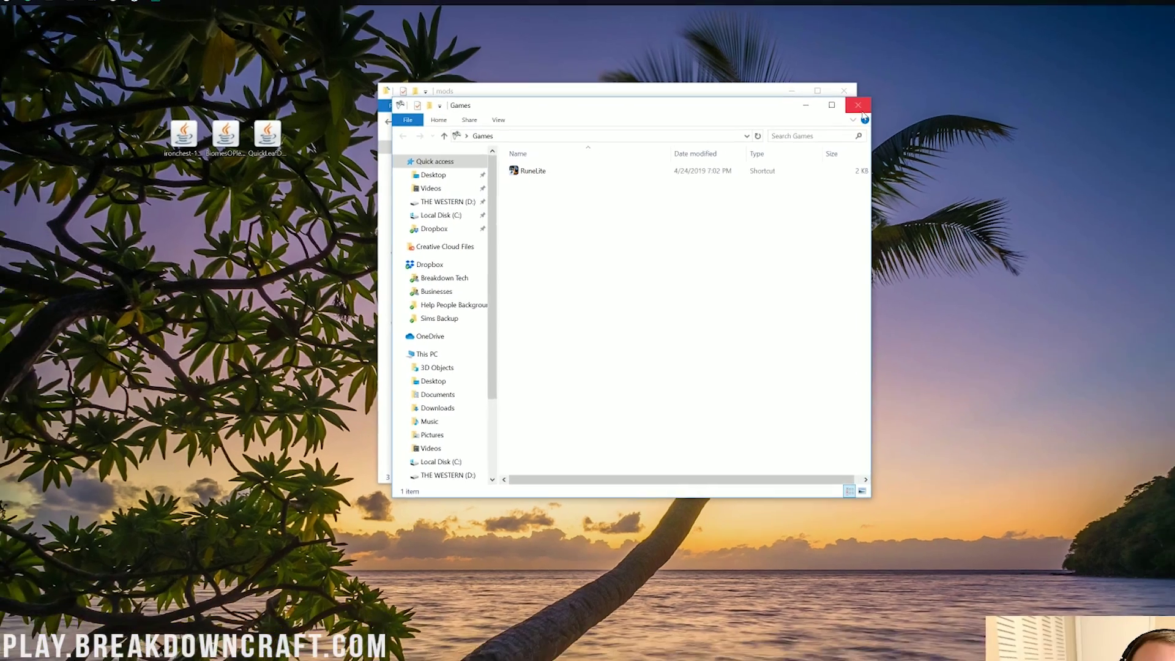
Step: Close the Games folder window and start Minecraft from the launcher with the forge 1.14.4-forge-28.0.14 profile
click(859, 109)
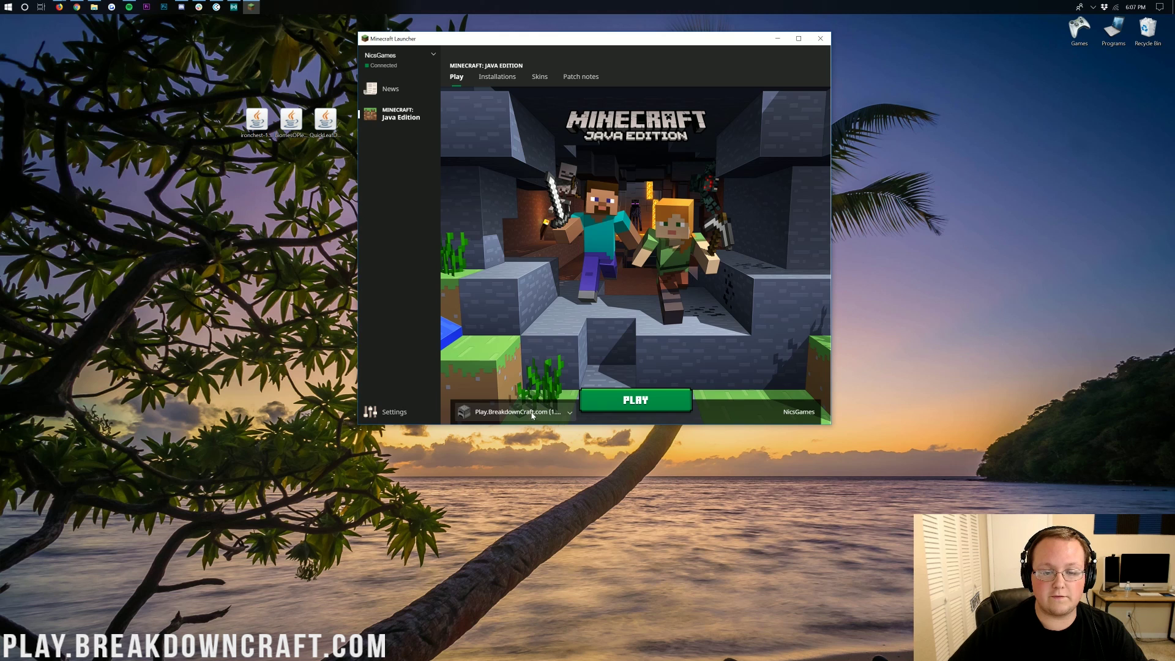
click(528, 411)
click(517, 362)
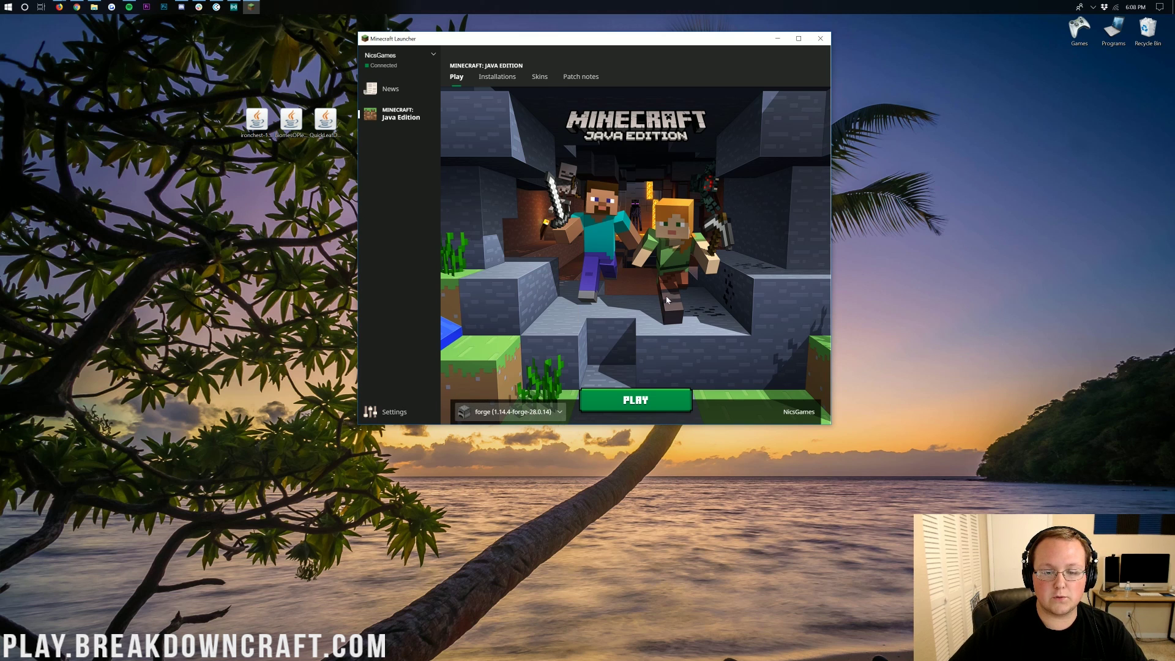
click(635, 401)
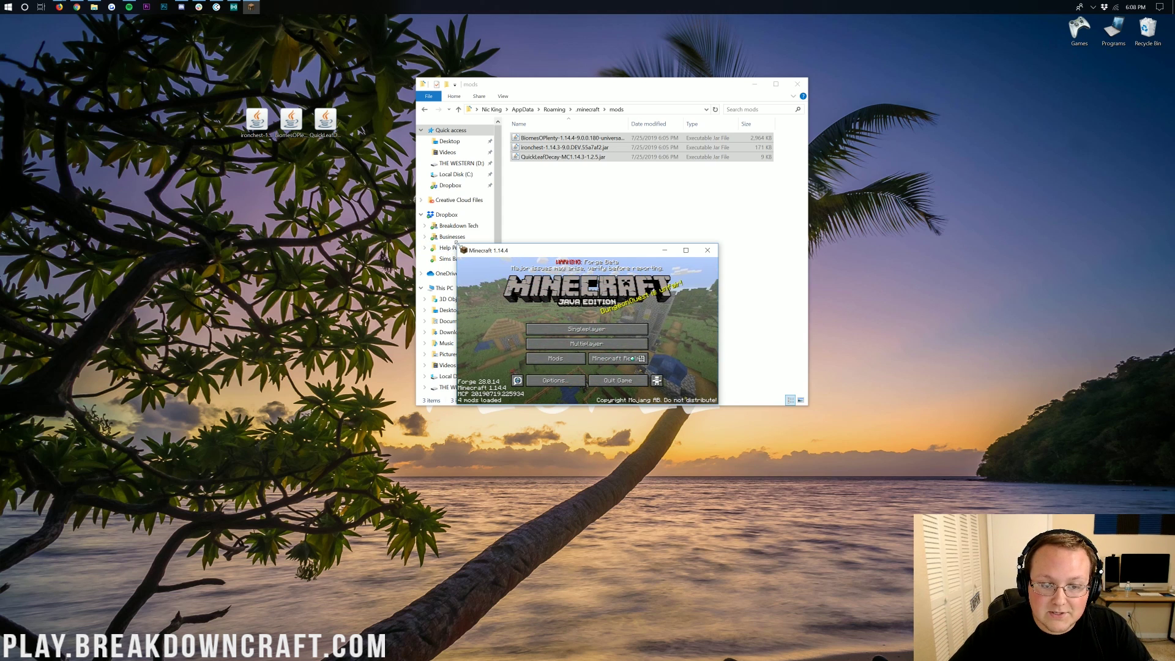
Step: Enlarge the Minecraft window and view the loaded-mod details of Biomes O' Plenty, Iron Chests and Quick Leaf Decay
drag(458, 245, 107, 38)
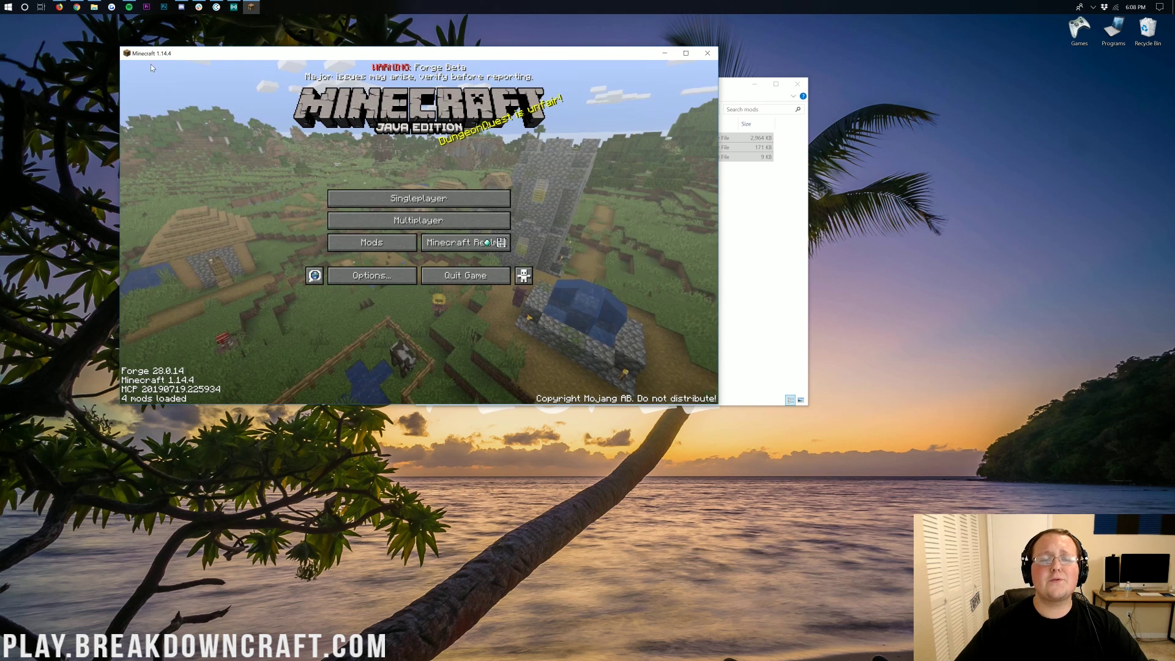
drag(251, 73, 341, 81)
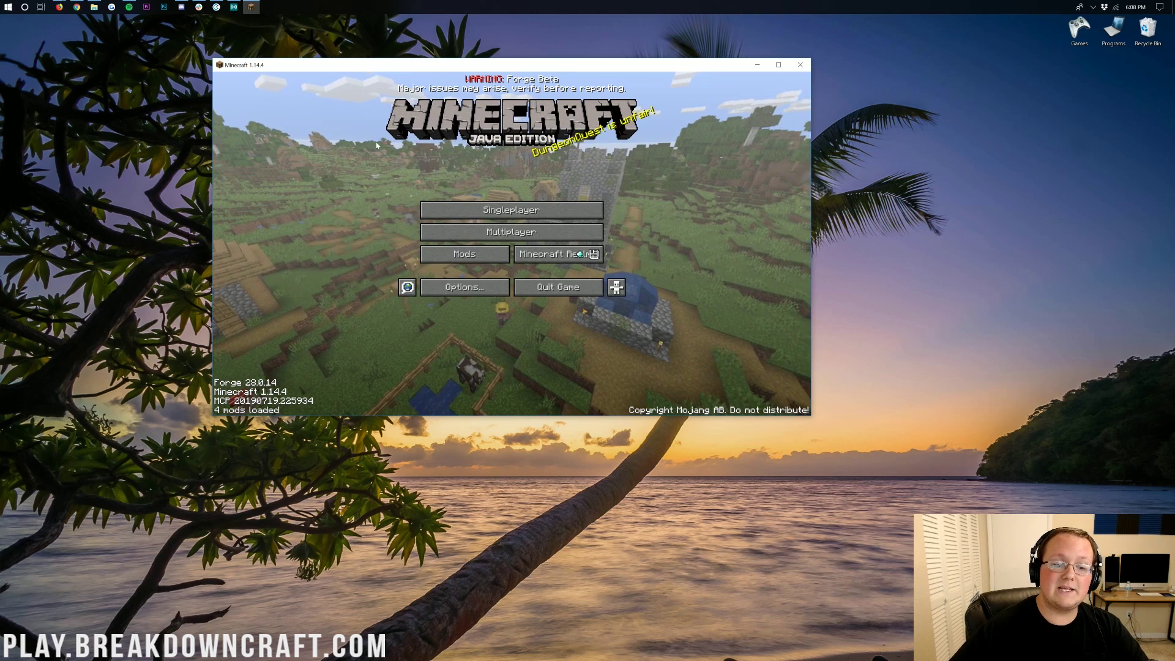
click(464, 253)
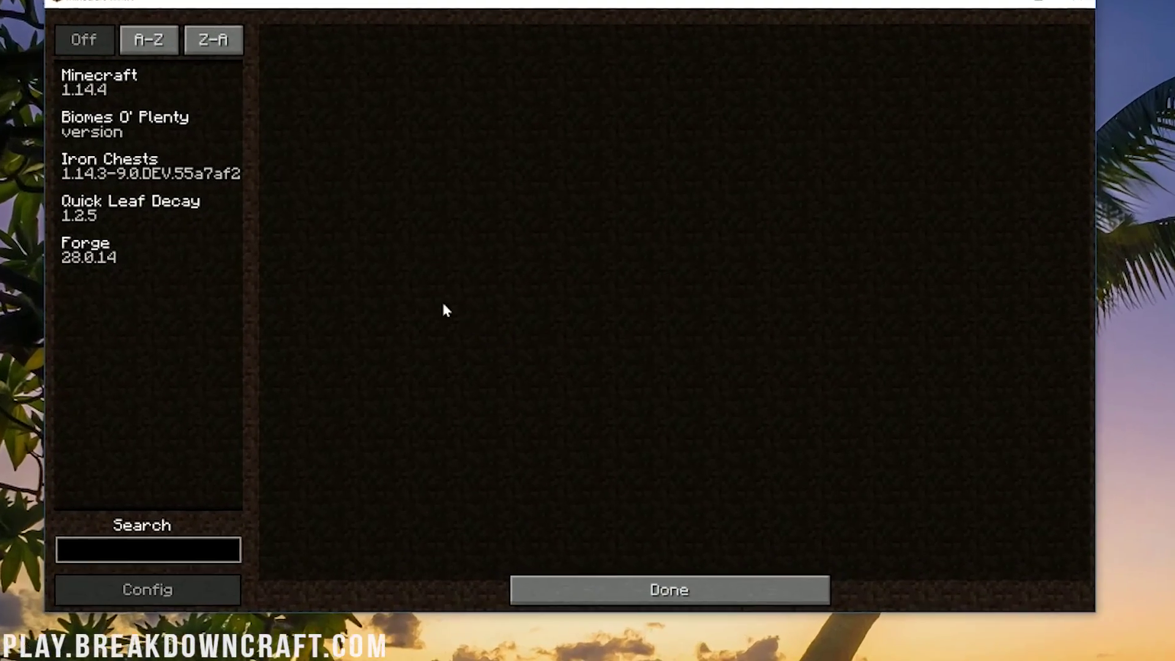
click(139, 132)
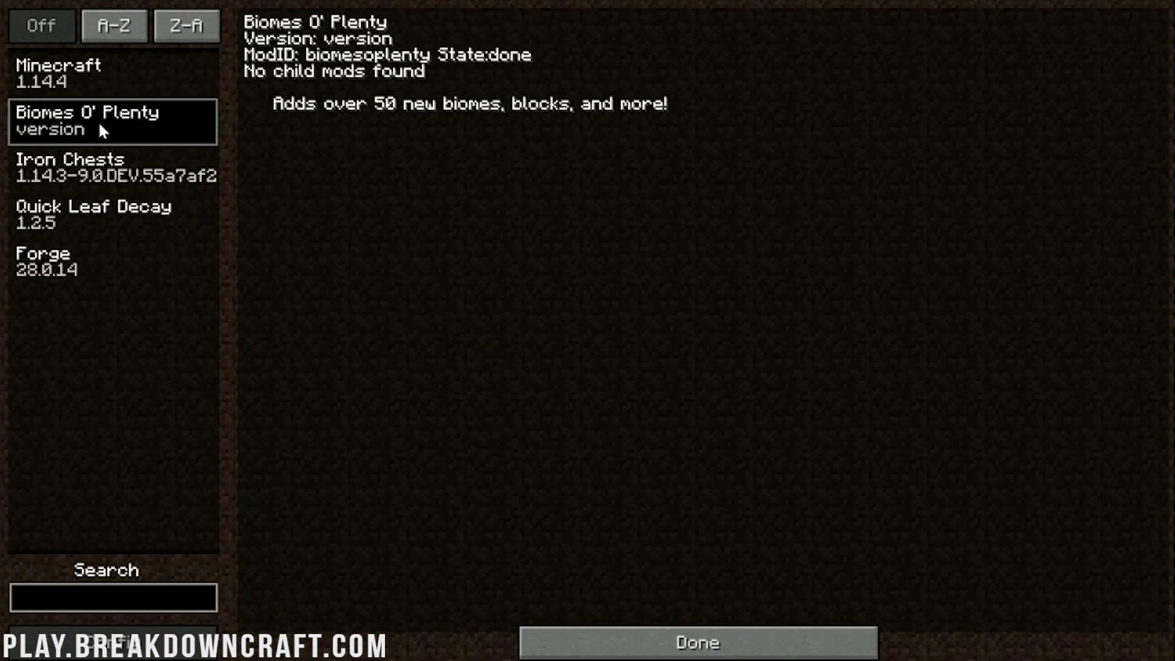
click(97, 166)
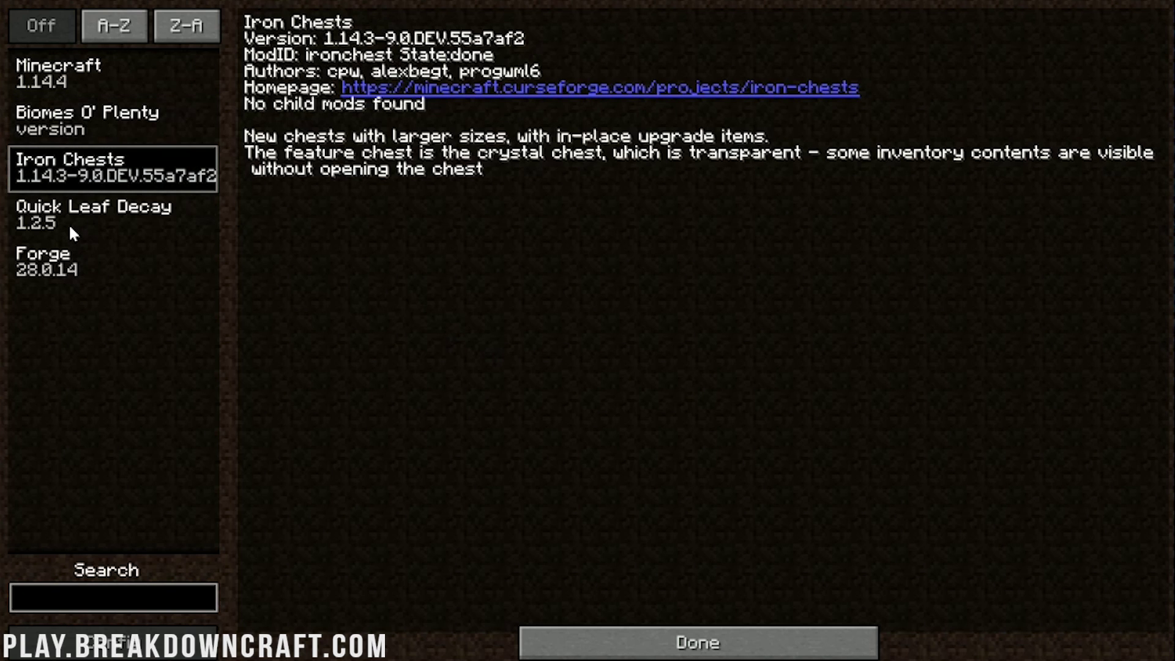
click(72, 231)
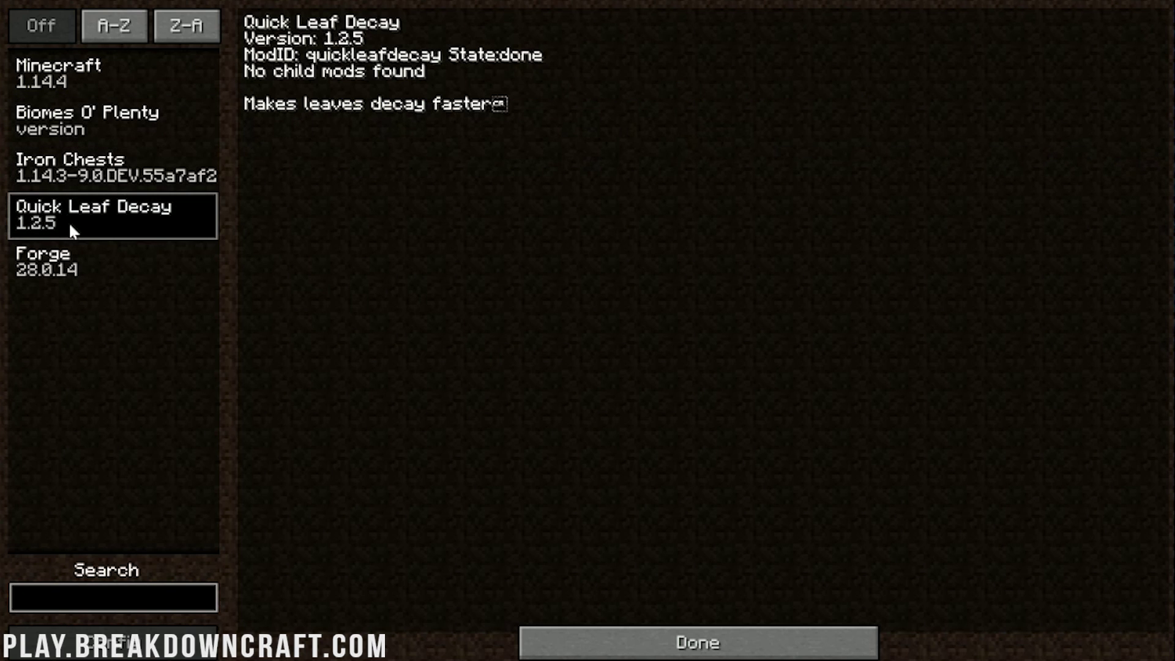
click(725, 633)
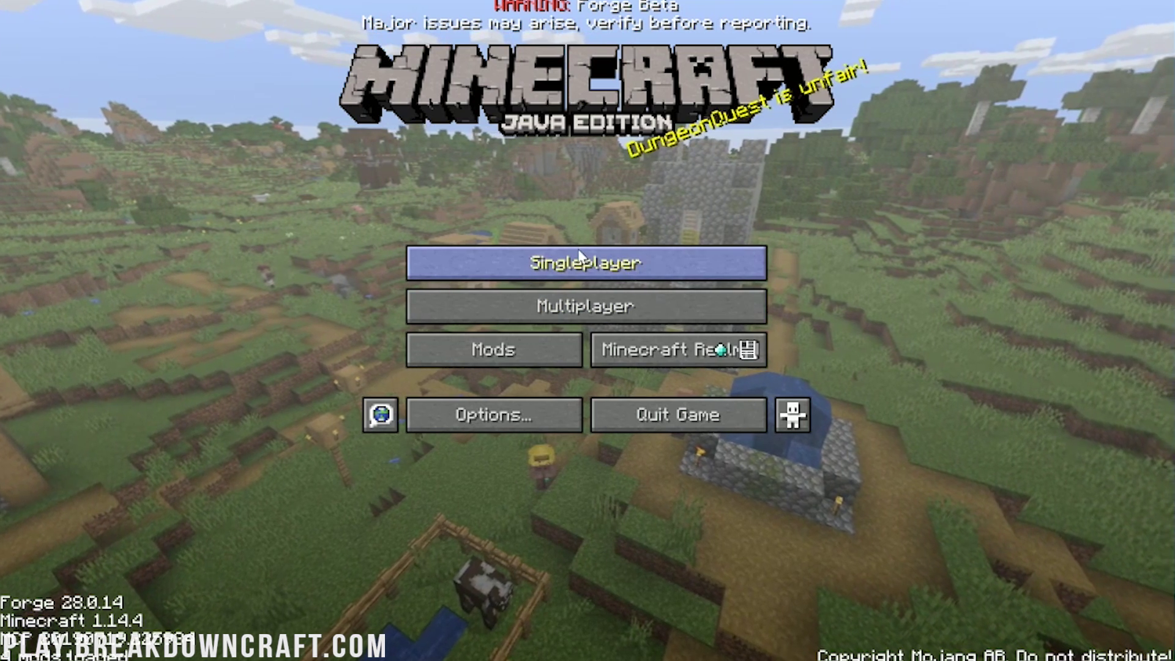
Step: Start setting up a new singleplayer world and set its world type to Biomes O' Plenty
click(577, 251)
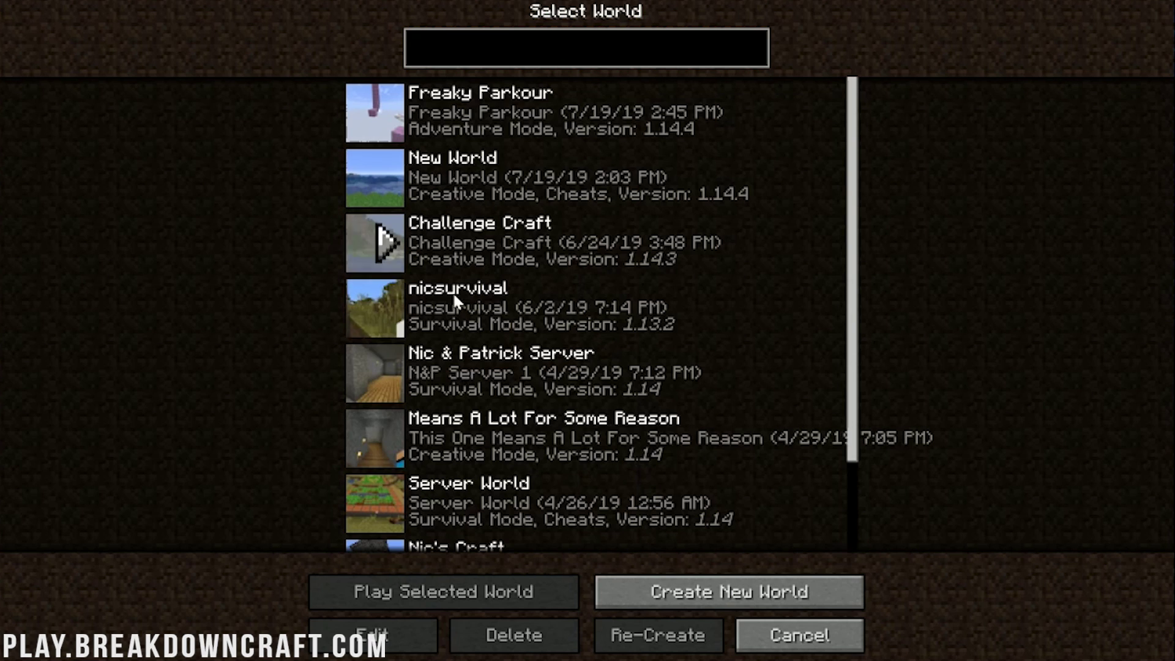
click(650, 607)
click(539, 226)
double_click(540, 226)
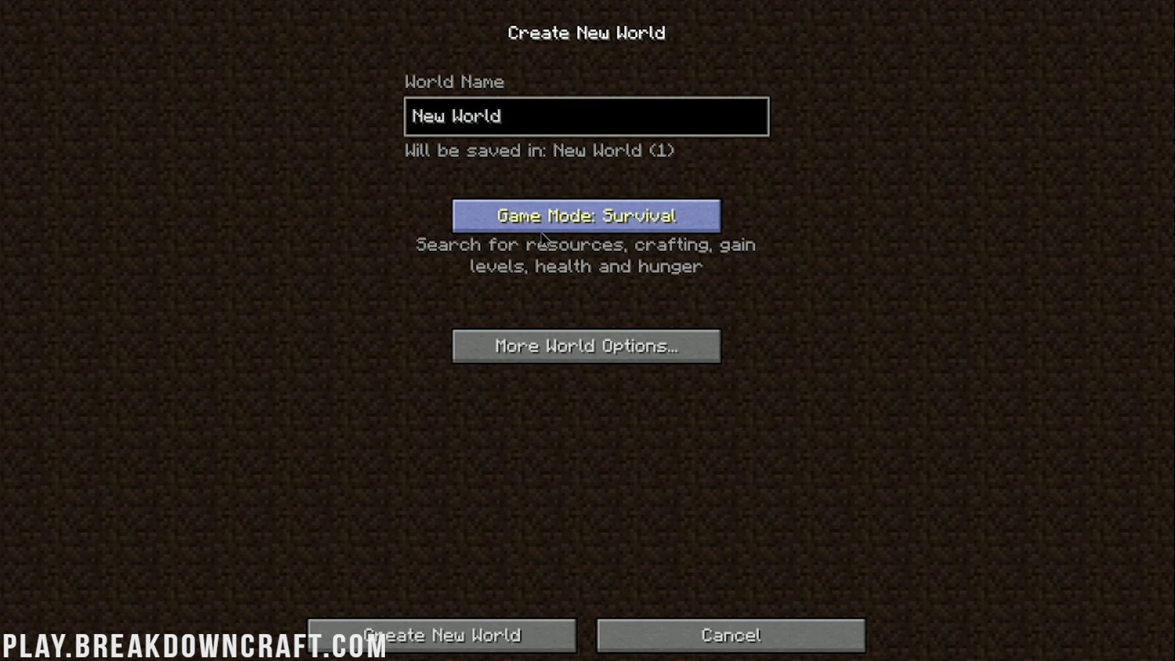
click(539, 226)
click(567, 343)
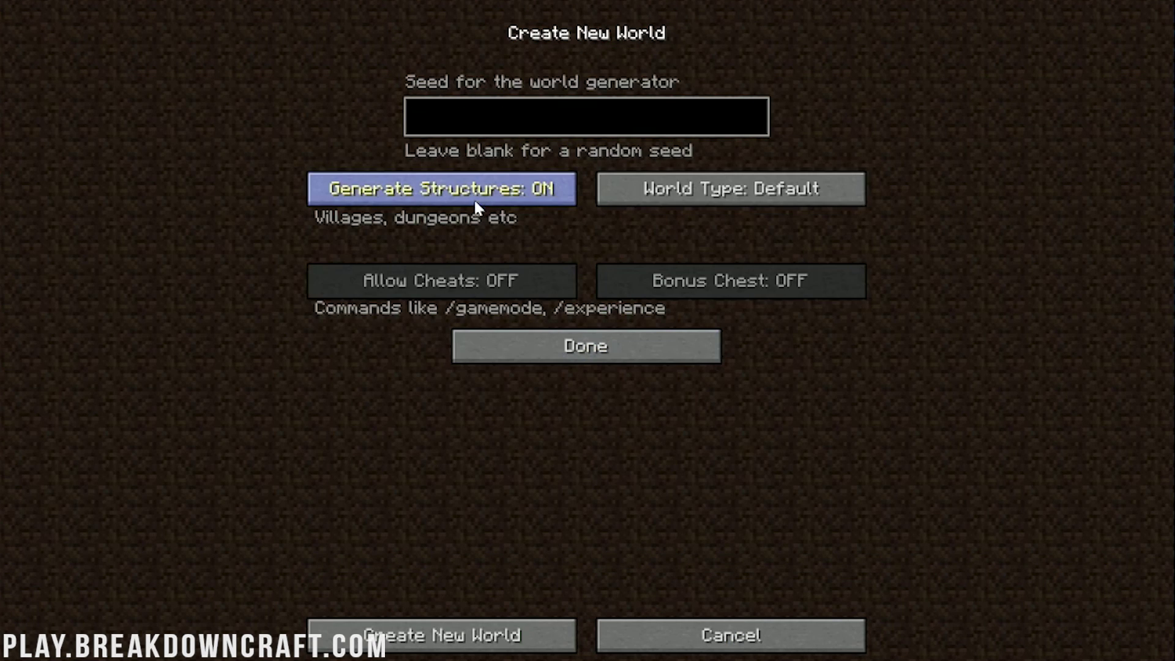
click(775, 196)
click(775, 197)
click(776, 199)
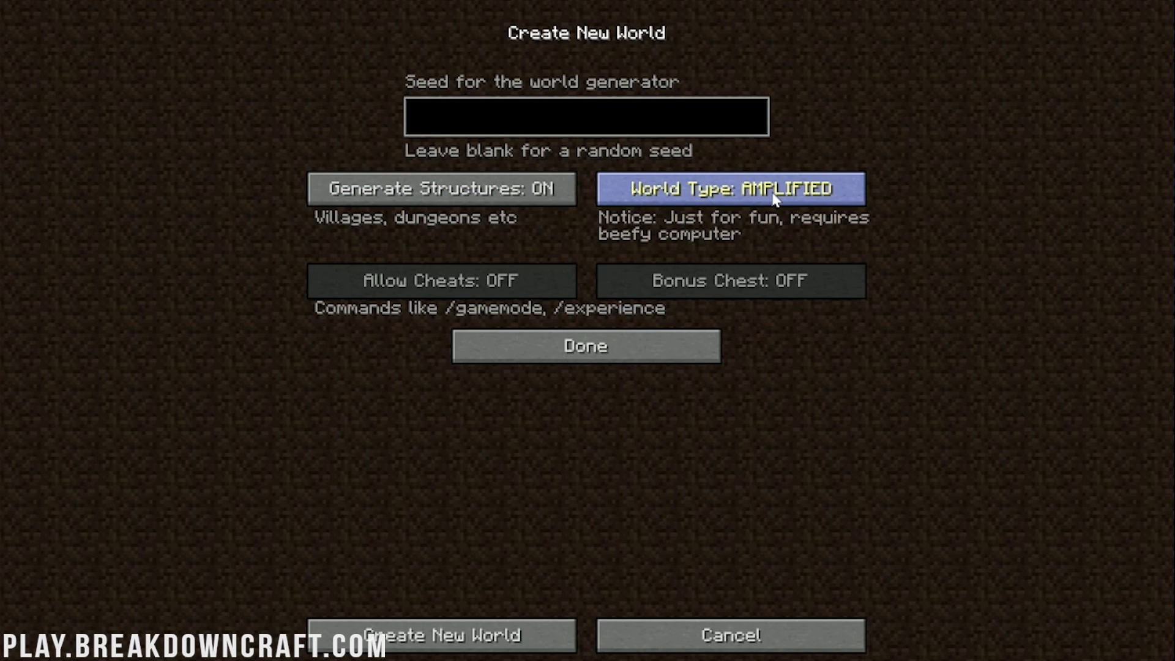
click(773, 196)
click(774, 197)
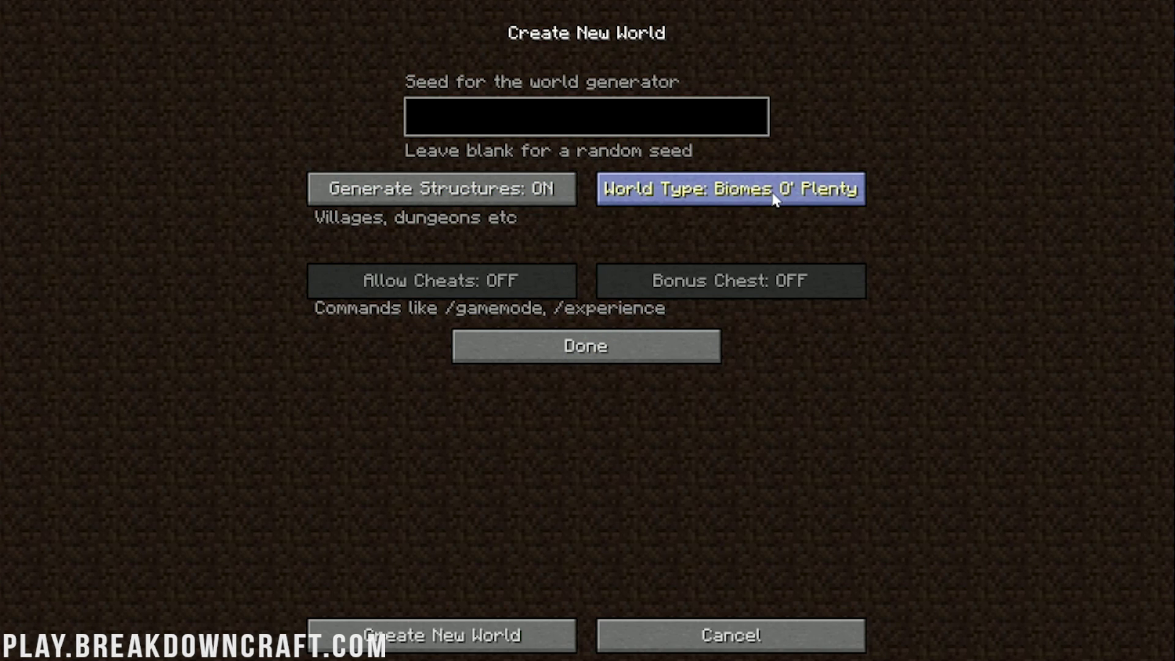
click(553, 348)
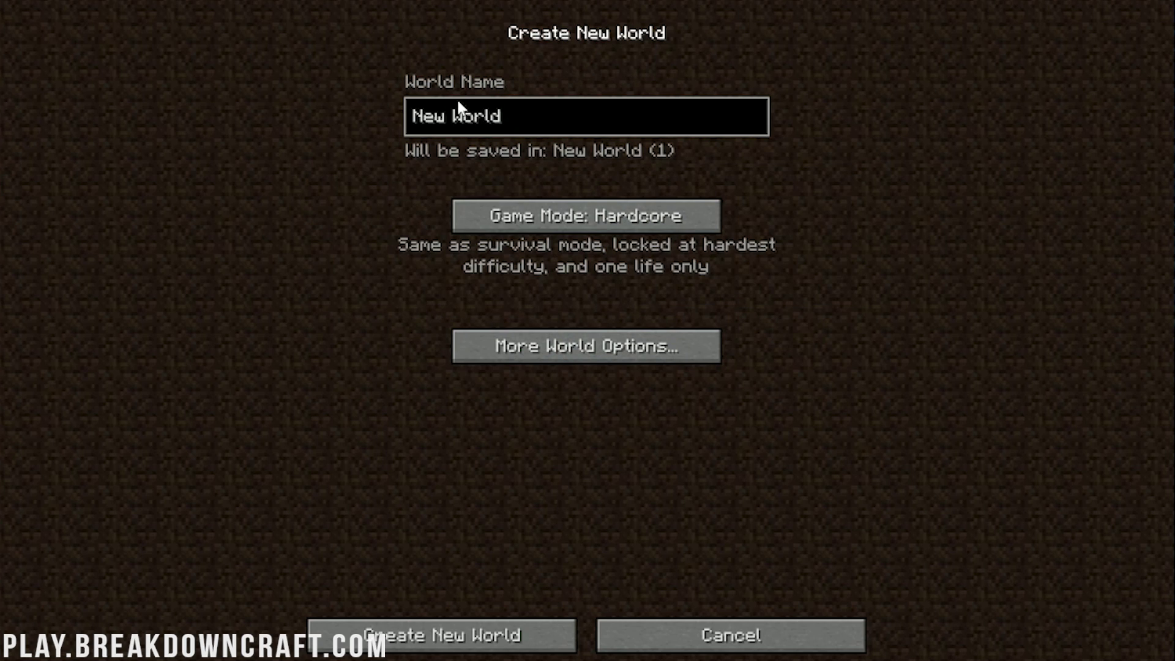
Step: Set the new world's game mode to Creative and create the world
click(572, 215)
click(573, 216)
click(572, 216)
click(572, 216)
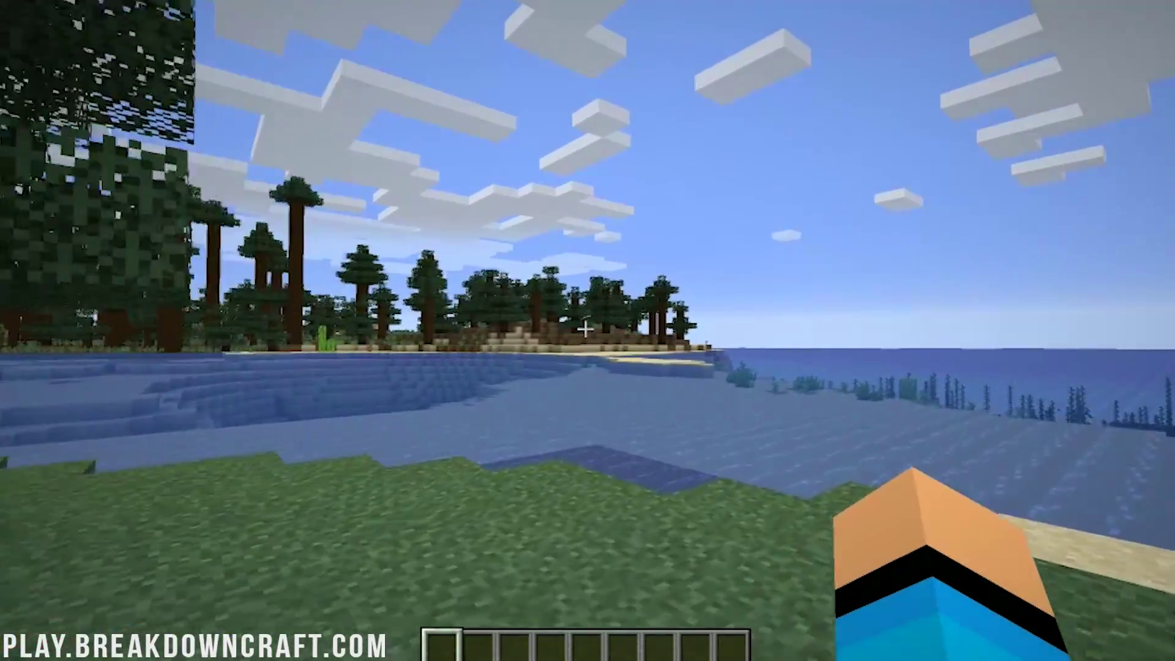
Step: Explore the forest near the spawn point and rise above the trees to view the generated biome
key(w)
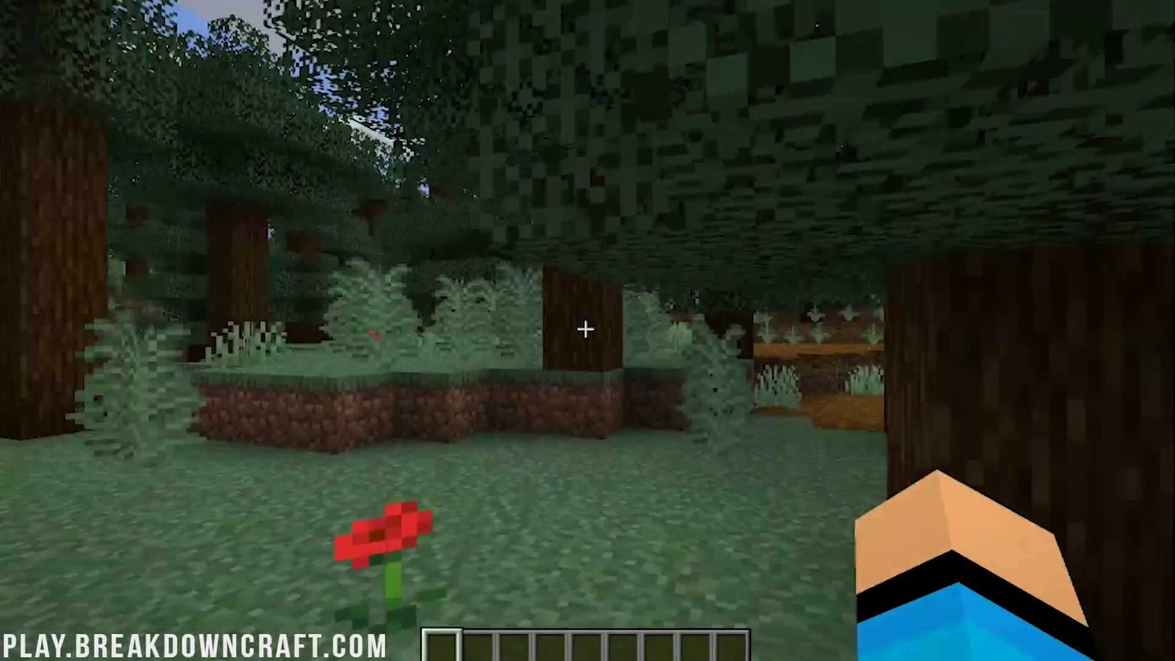
key(w)
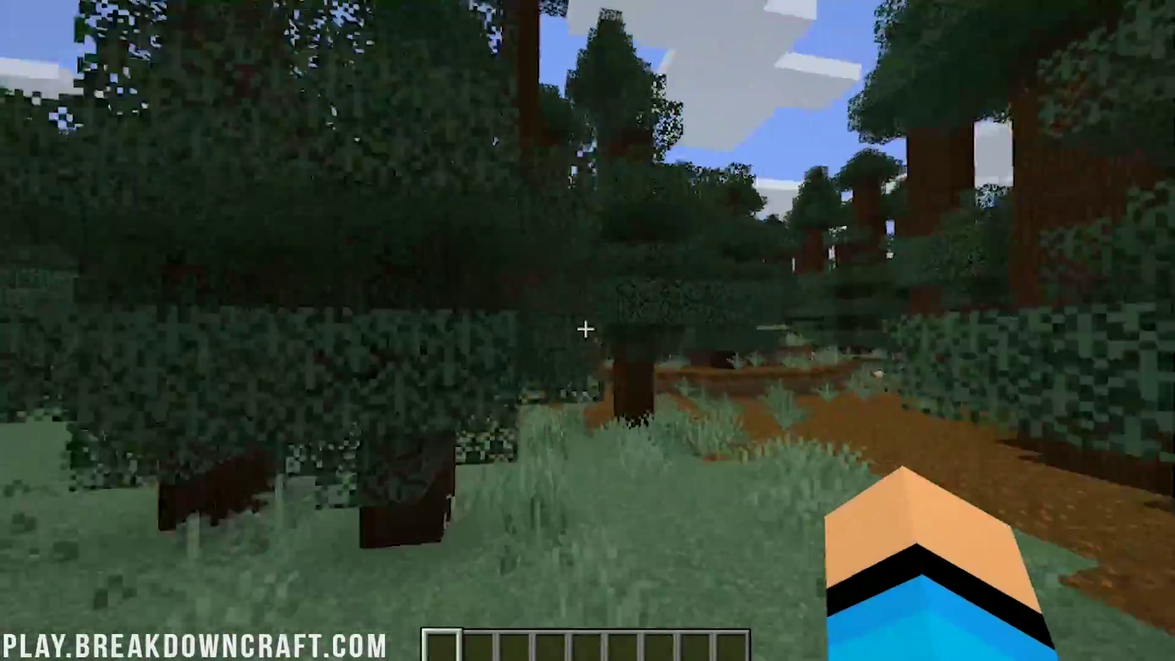
key(w)
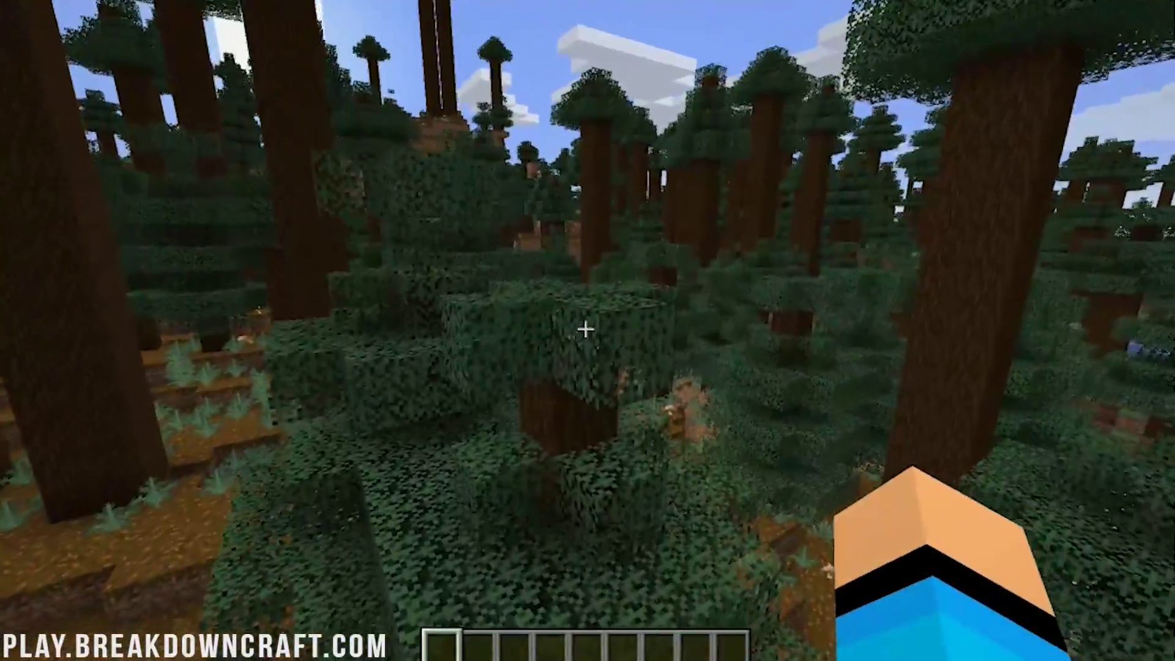
key(space)
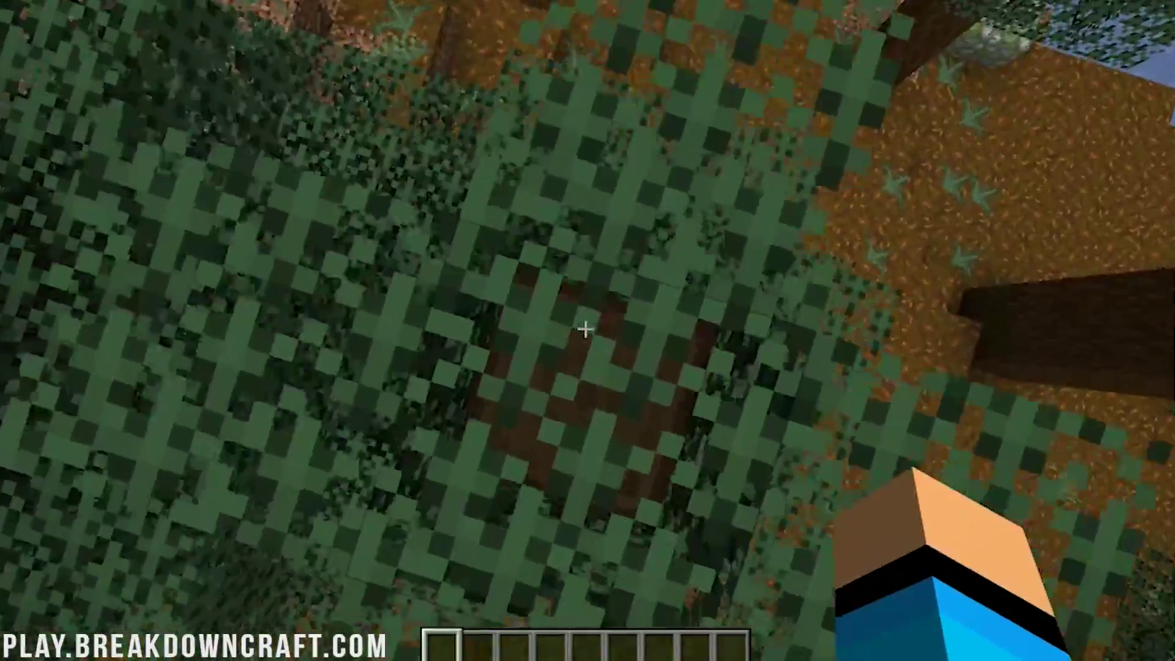
Step: Break the logs of a large spruce tree from the canopy downwards and back away to watch its leaves decay
key(shift)
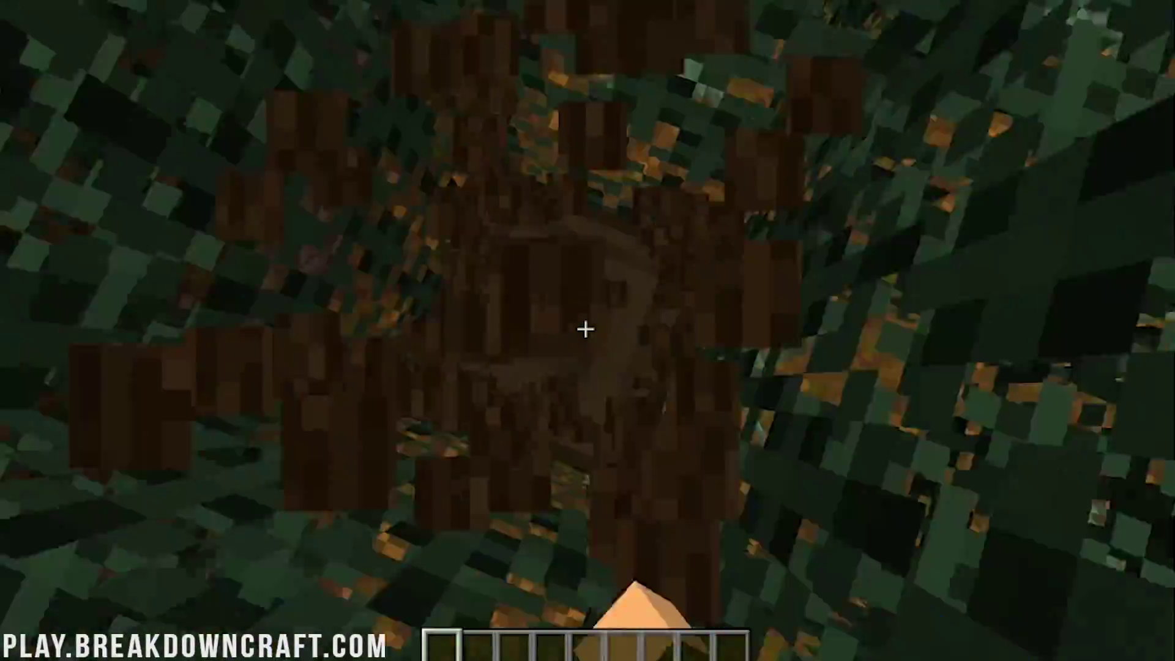
key(shift)
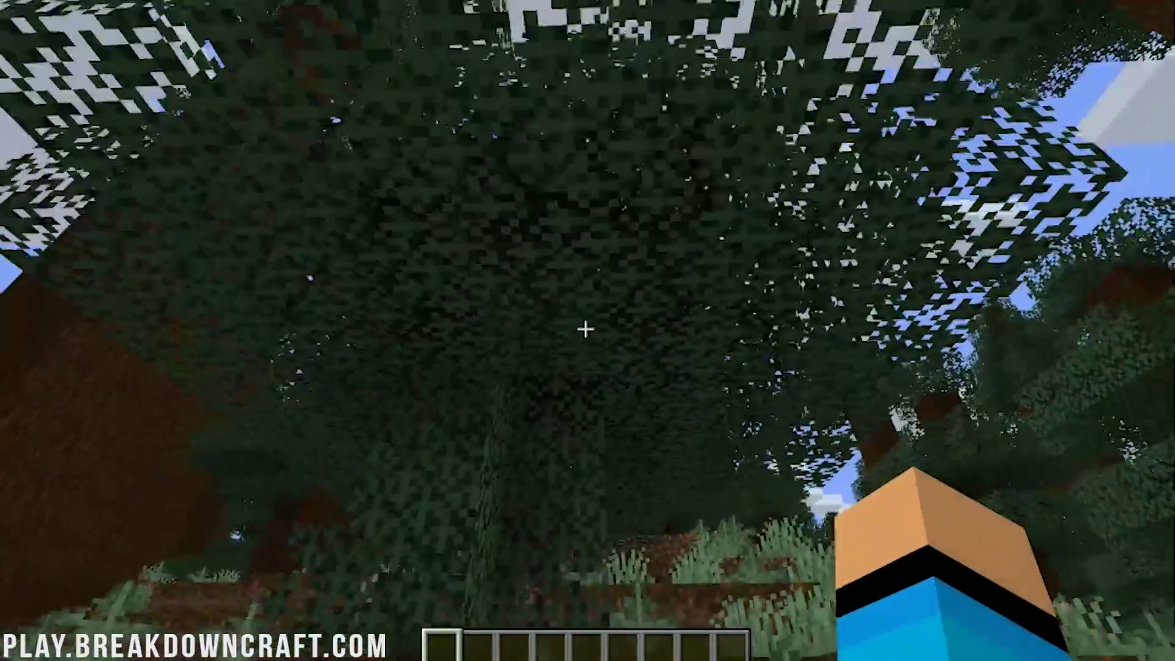
key(s)
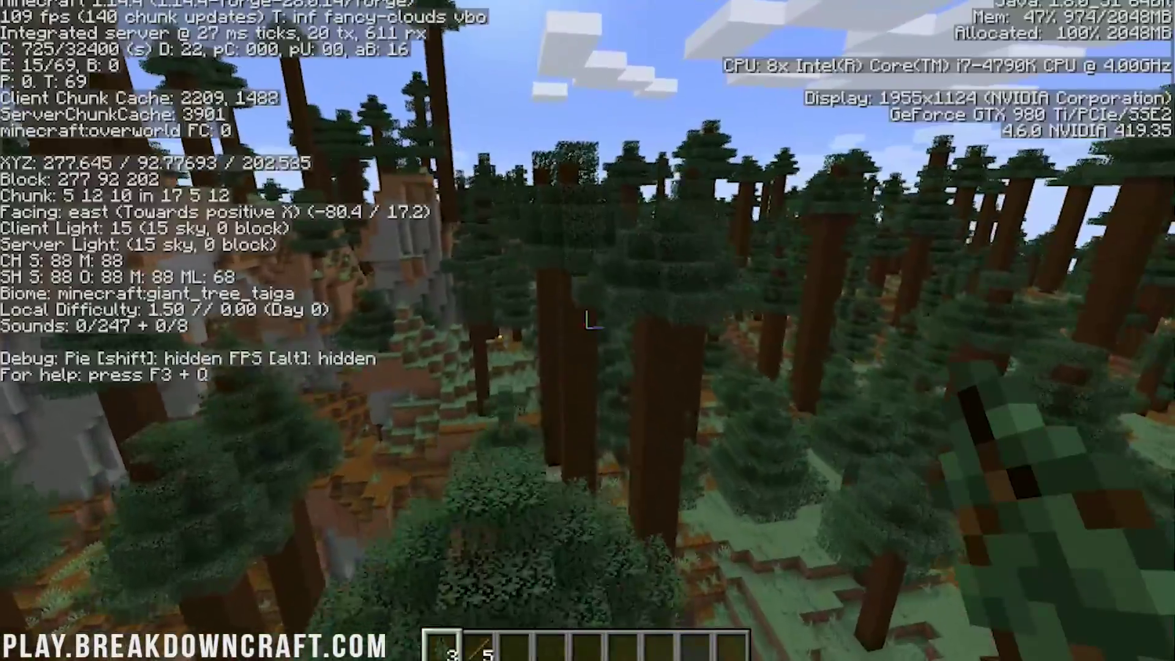
Step: Fly over the giant tree taiga, hide the debug overlay and continue to the forested coast
key(w)
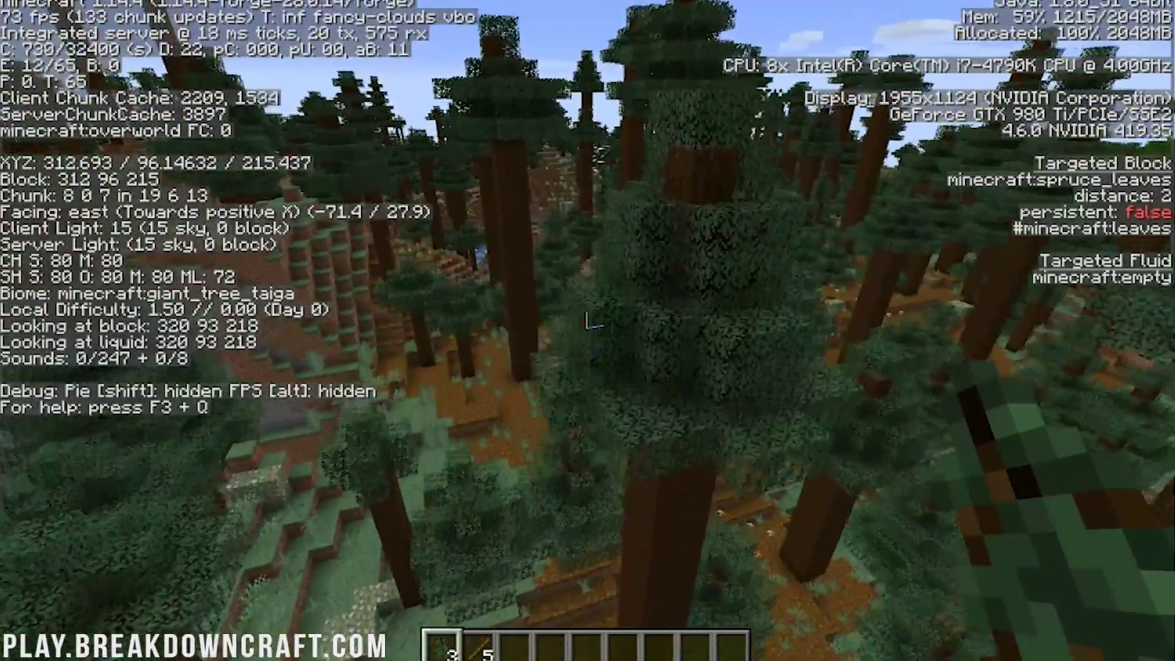
key(w)
key(w)
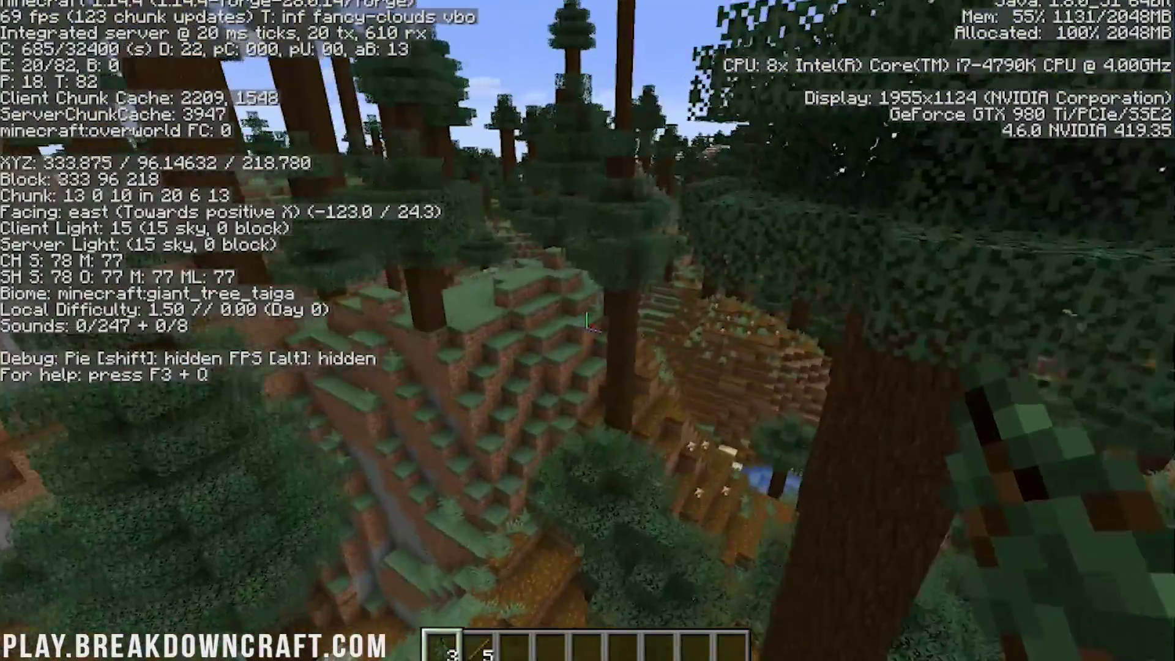
key(F3)
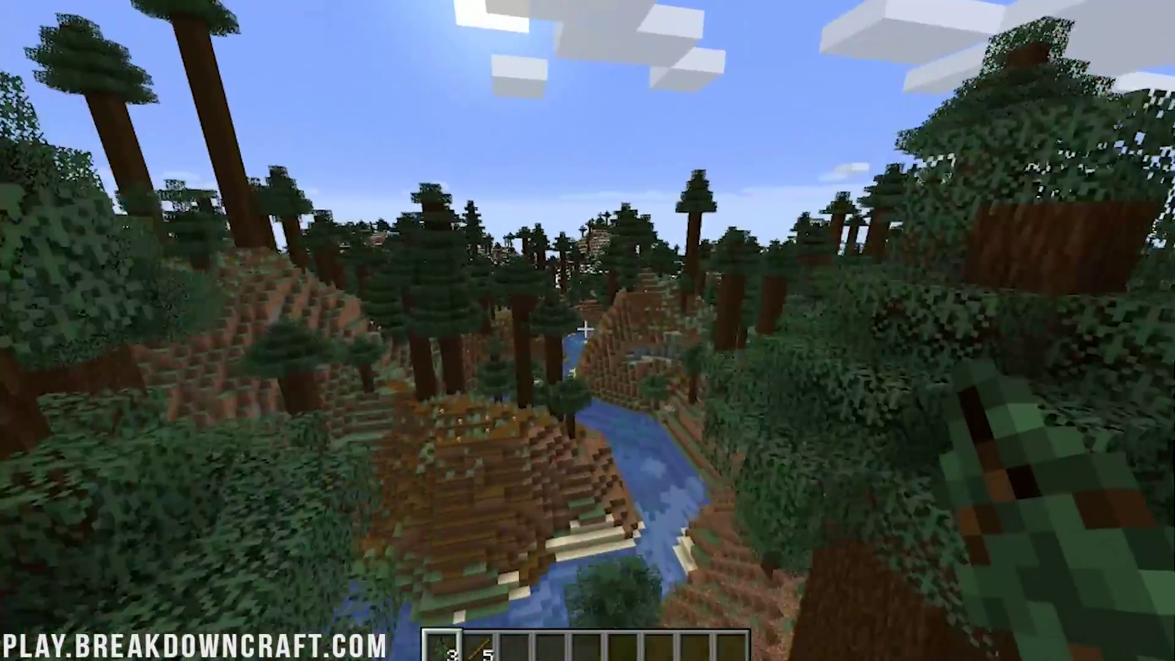
key(w)
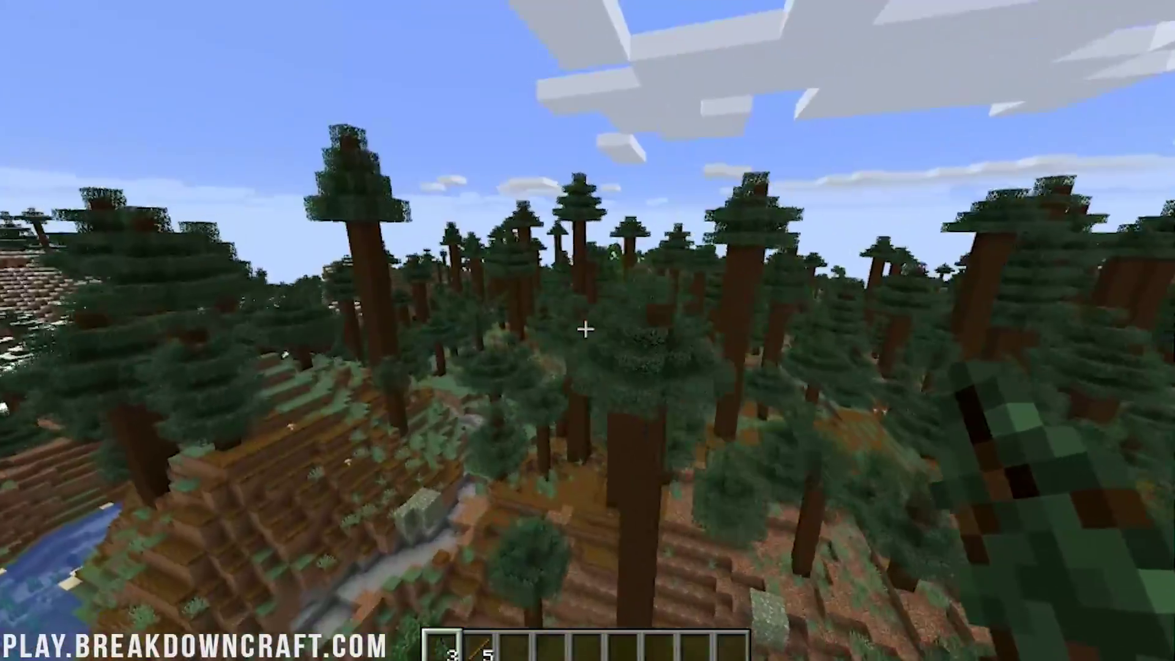
key(w)
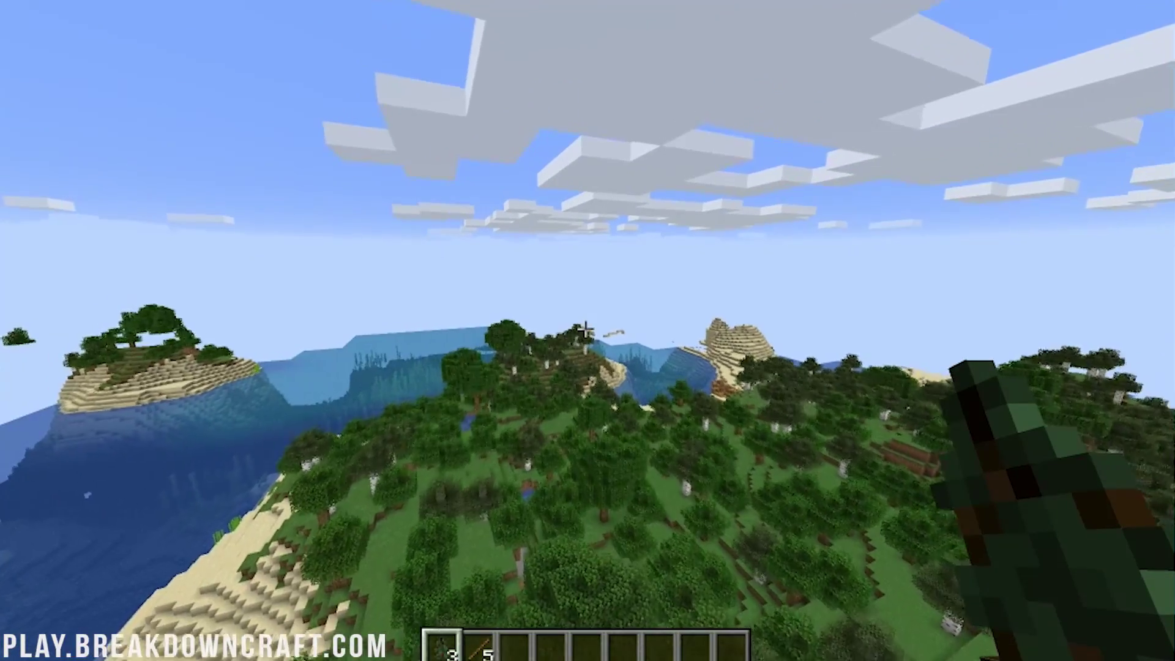
Step: Take an iron, a diamond and a crystal chest from the Iron Chests creative items and place them on the grass
key(e)
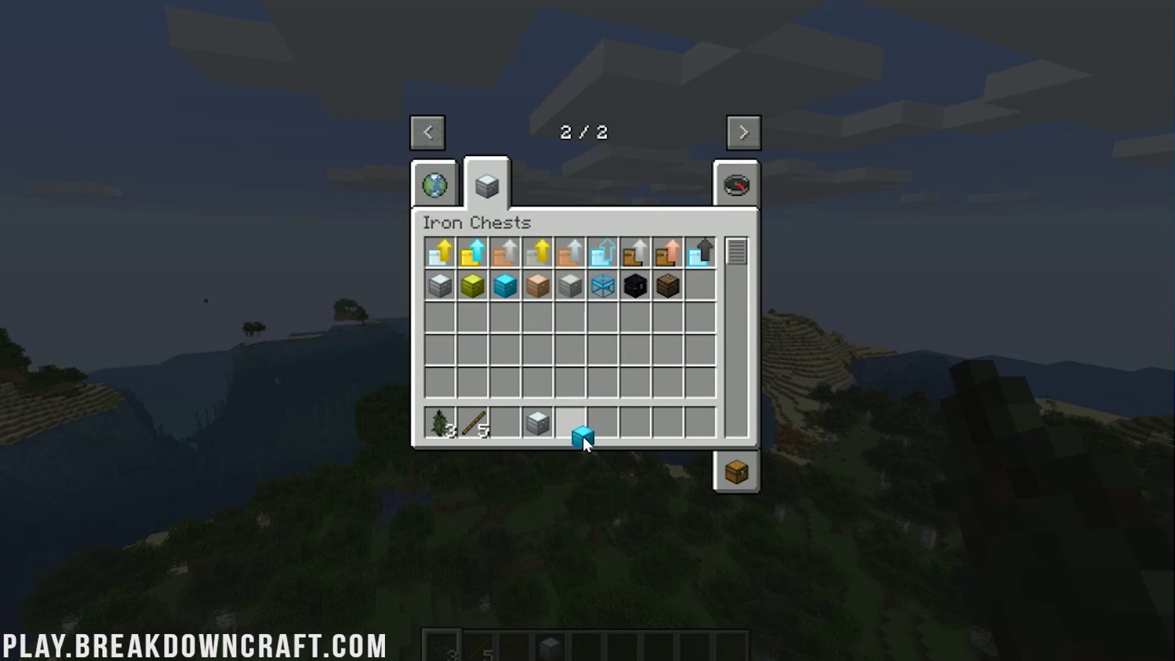
key(e)
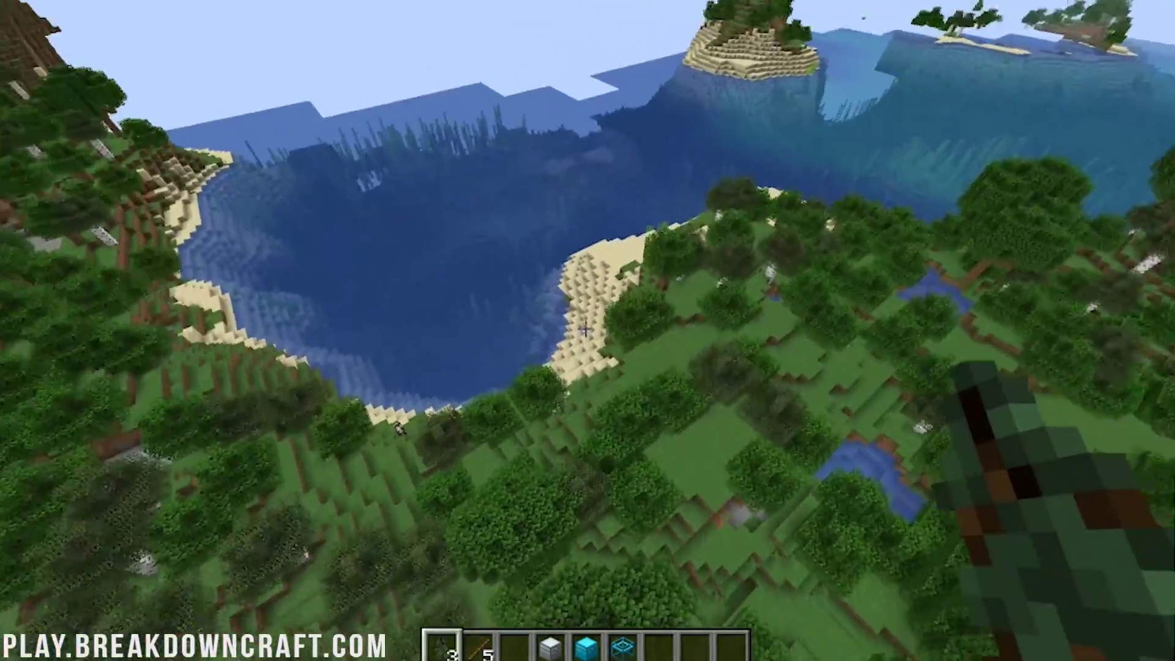
key(w)
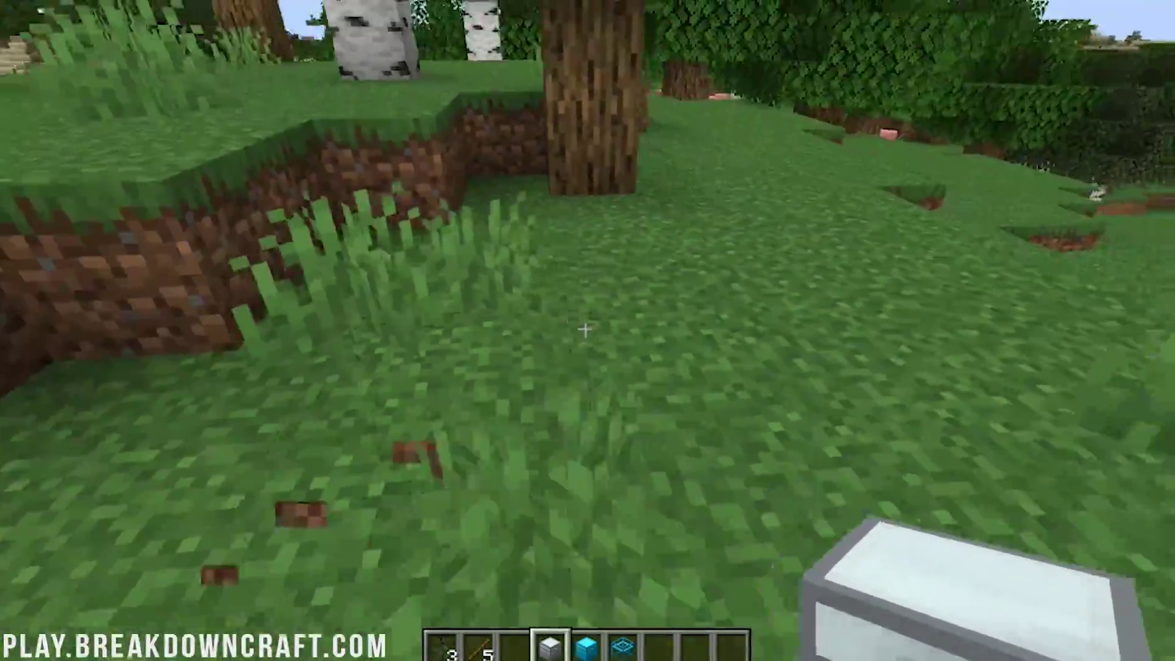
right_click(586, 329)
scroll(586, 329, down, 1)
right_click(586, 329)
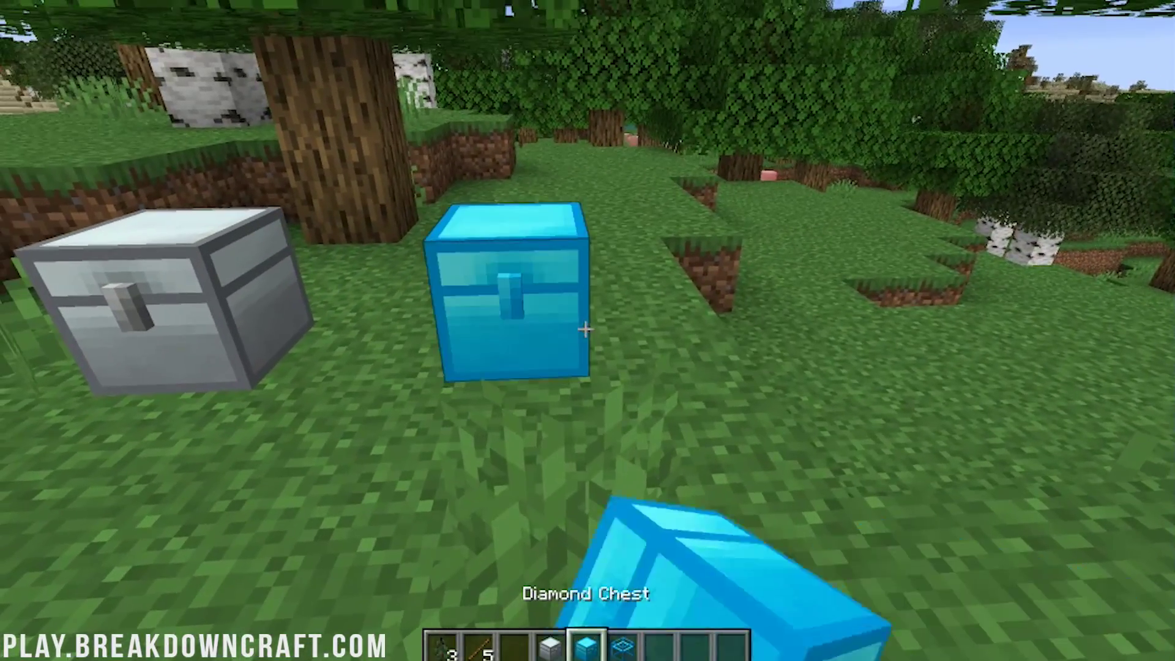
scroll(585, 330, down, 1)
right_click(586, 329)
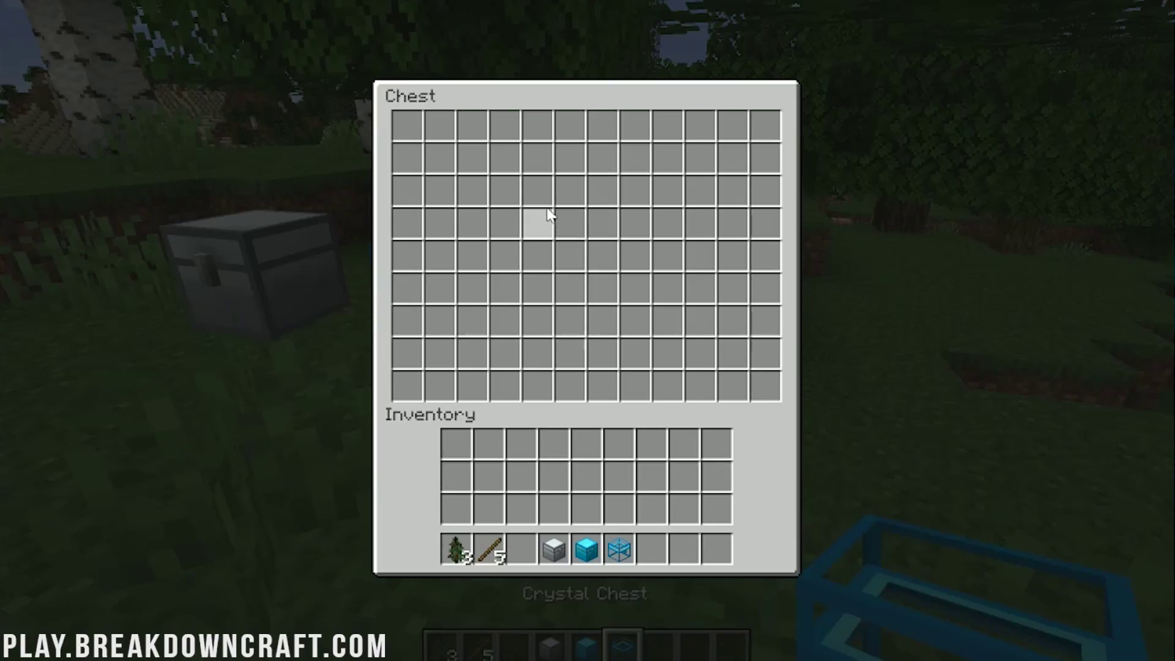
Step: Inspect the storage grids of the placed chests, including the iron chest, and close them again
key(Escape)
right_click(585, 329)
key(Escape)
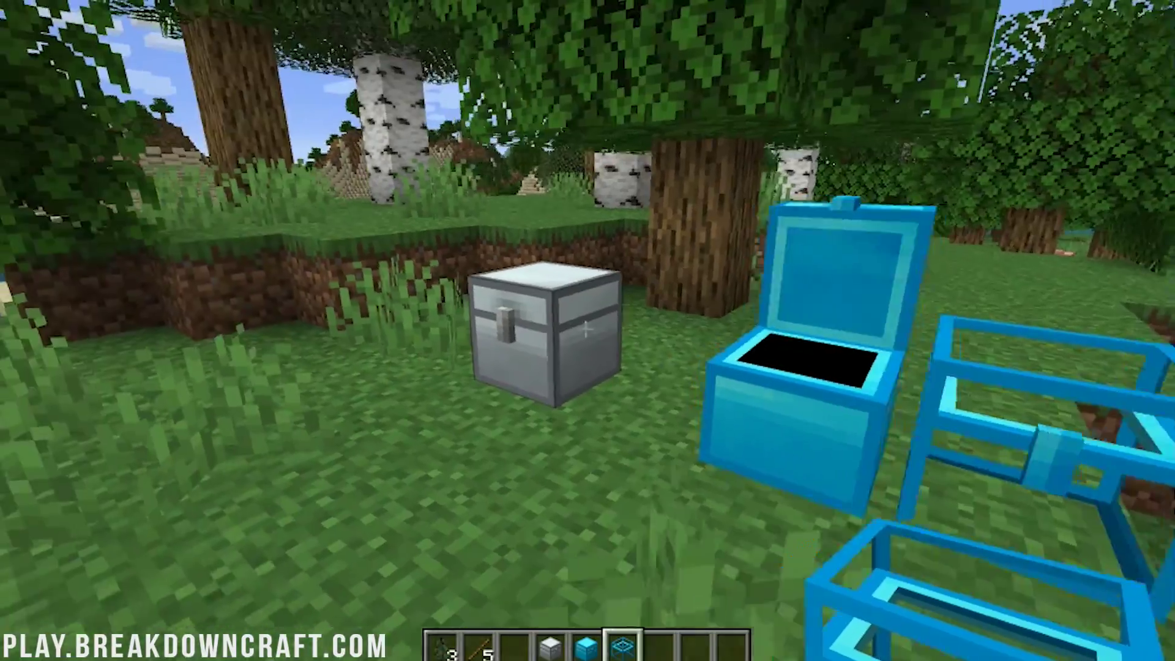
right_click(586, 329)
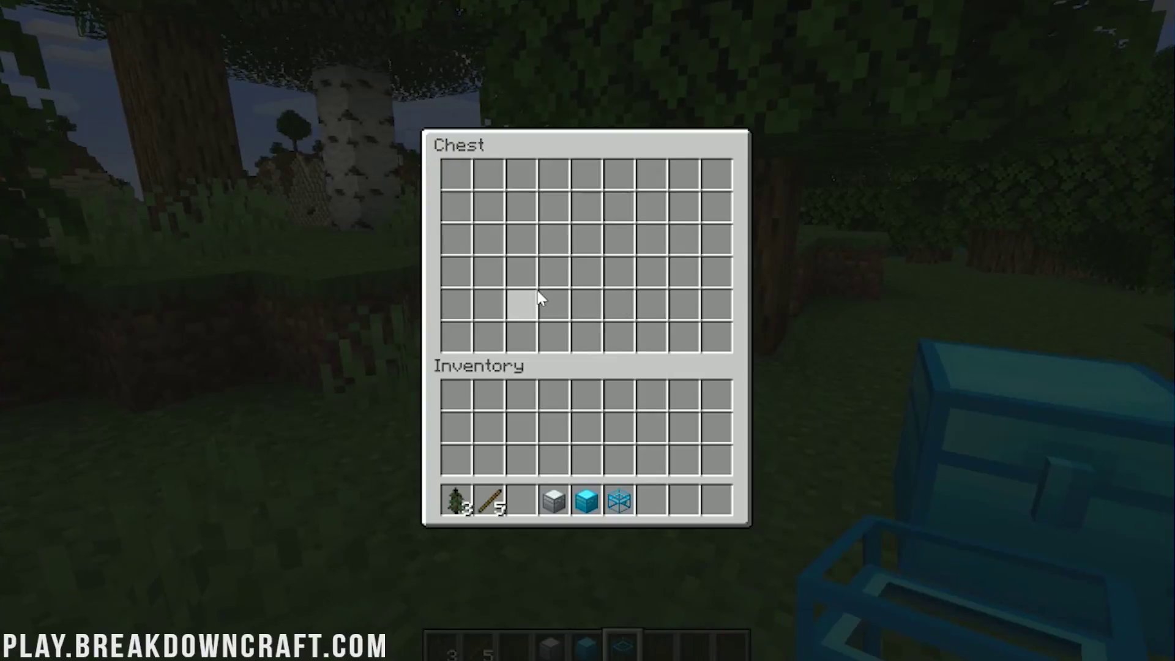
key(Escape)
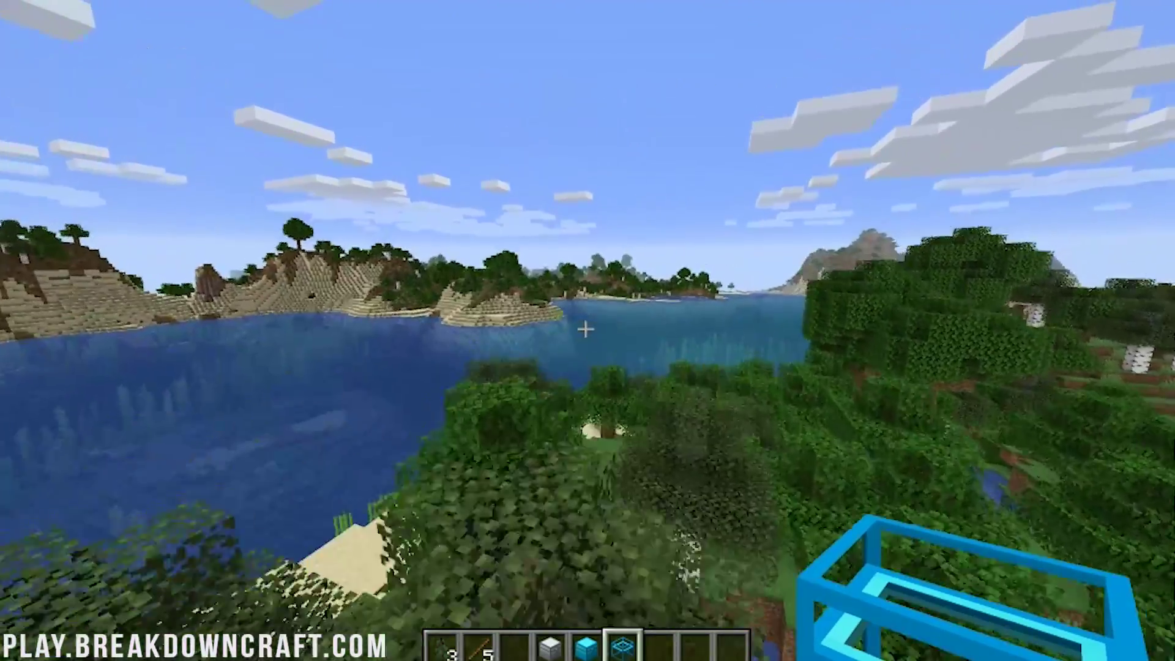
Step: Fly across the water to the sandy peninsula to view the terrain beyond the forest
key(w)
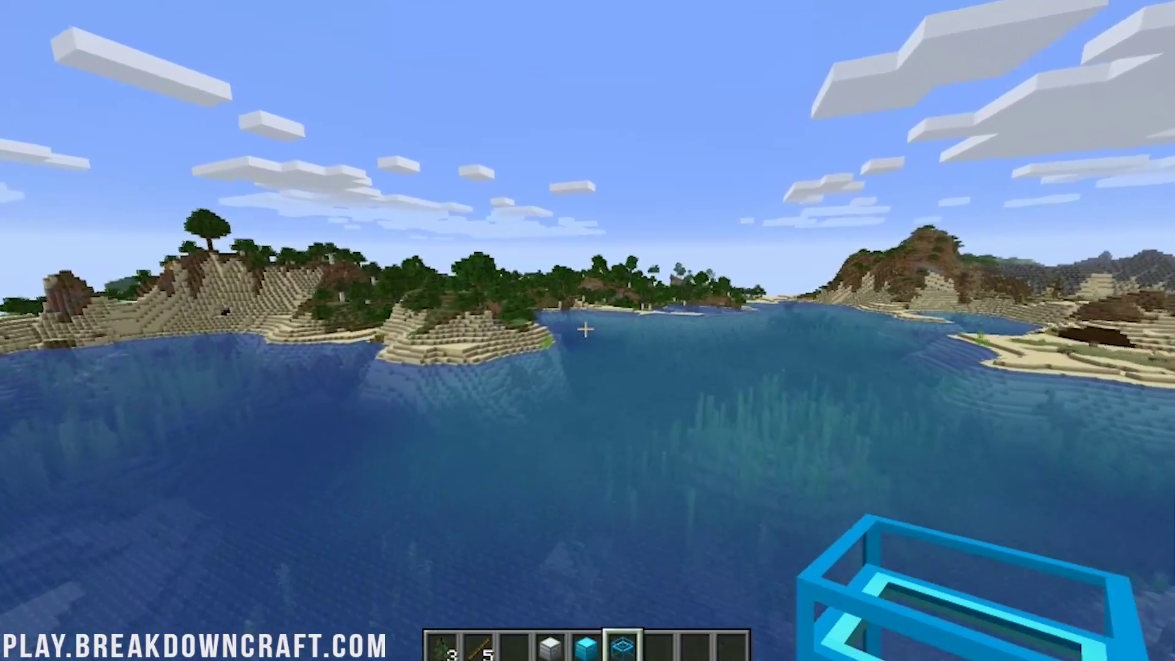
key(w)
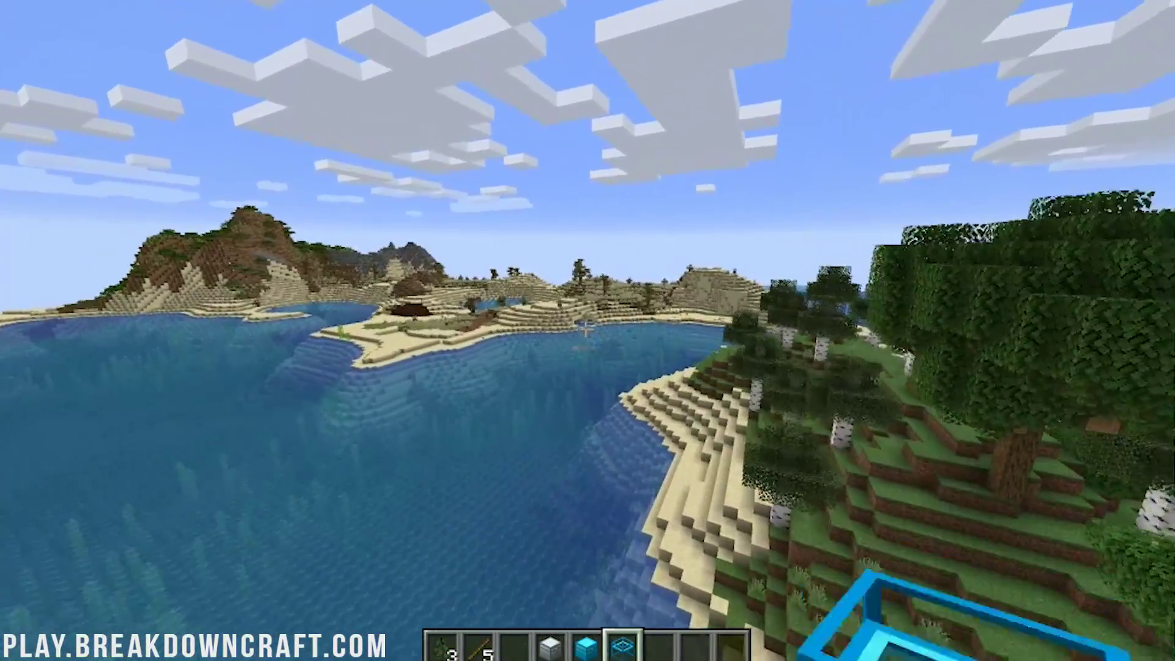
key(w)
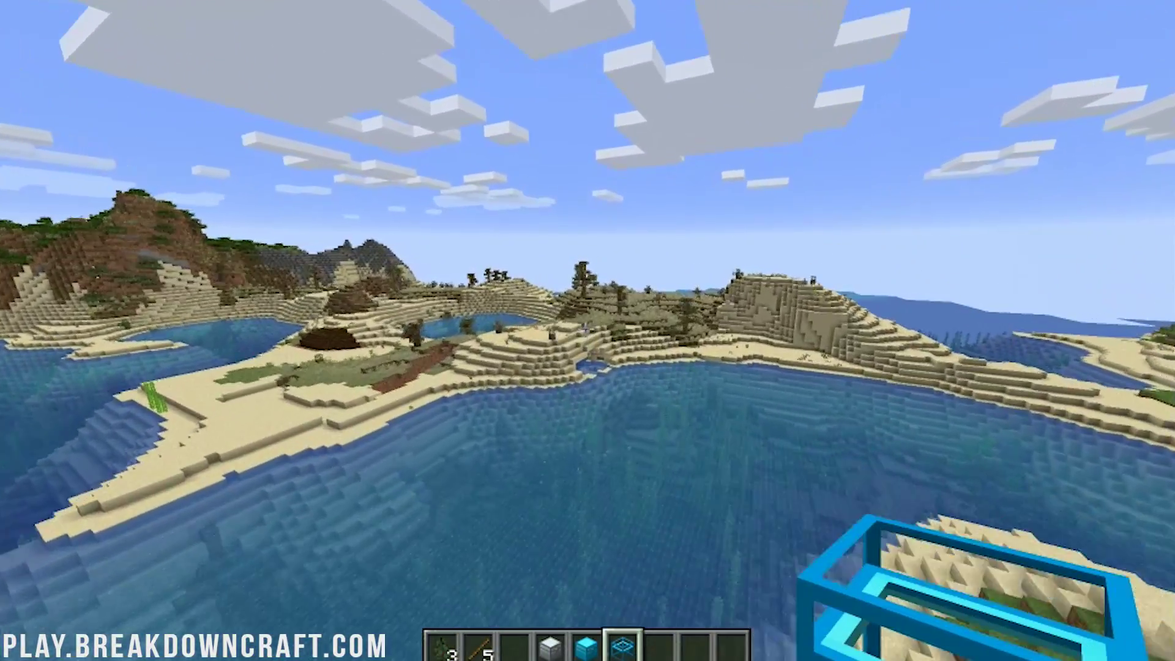
key(w)
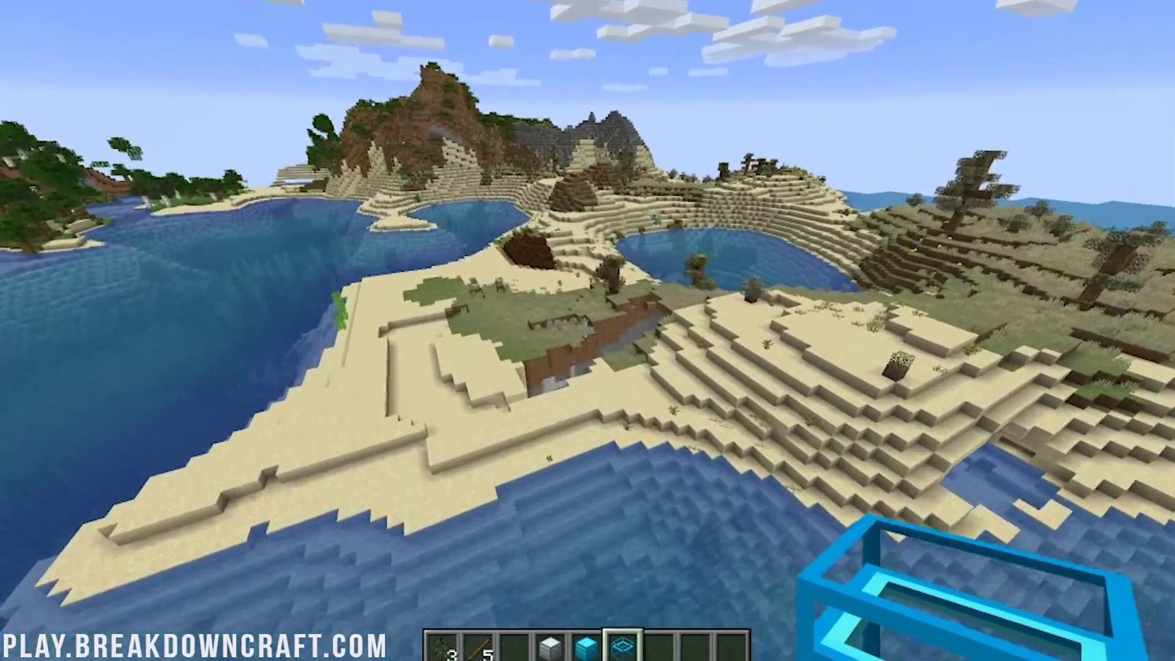
key(w)
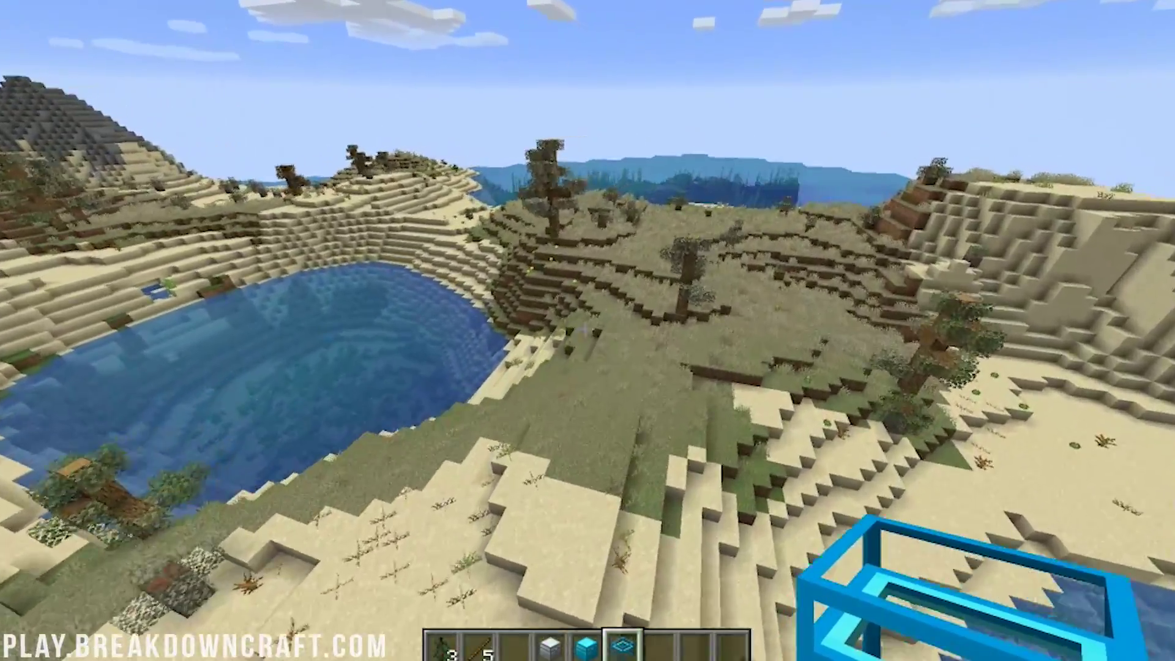
key(w)
Step: Show the debug overlay over the dry grassland and check which biome it belongs to
key(F3)
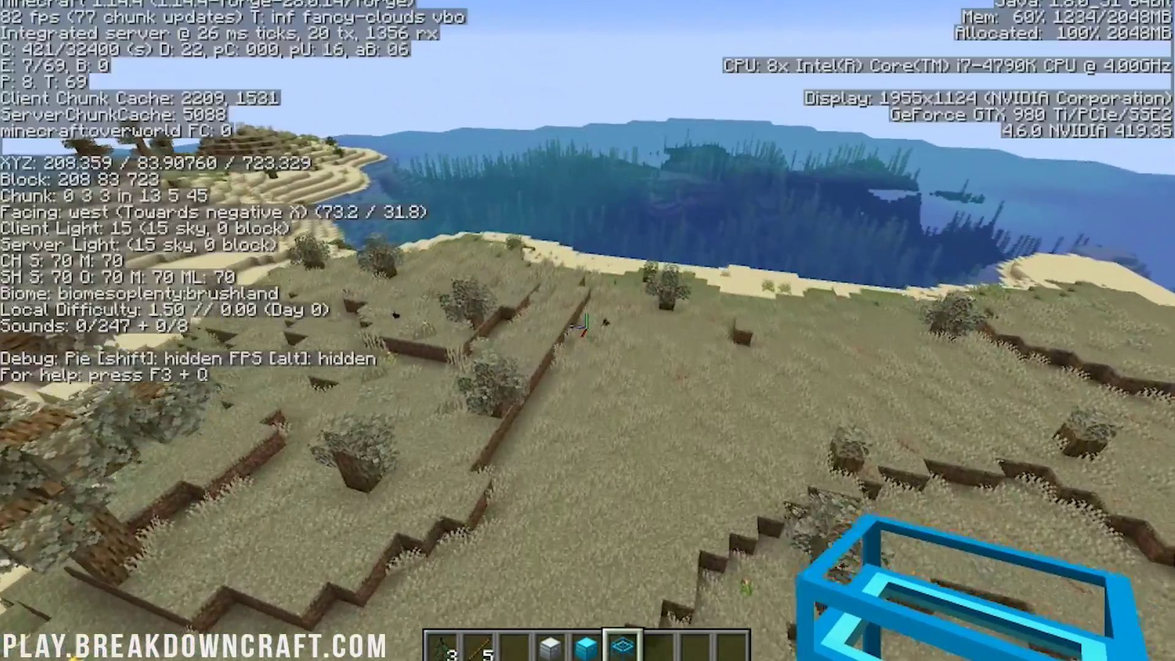
key(w)
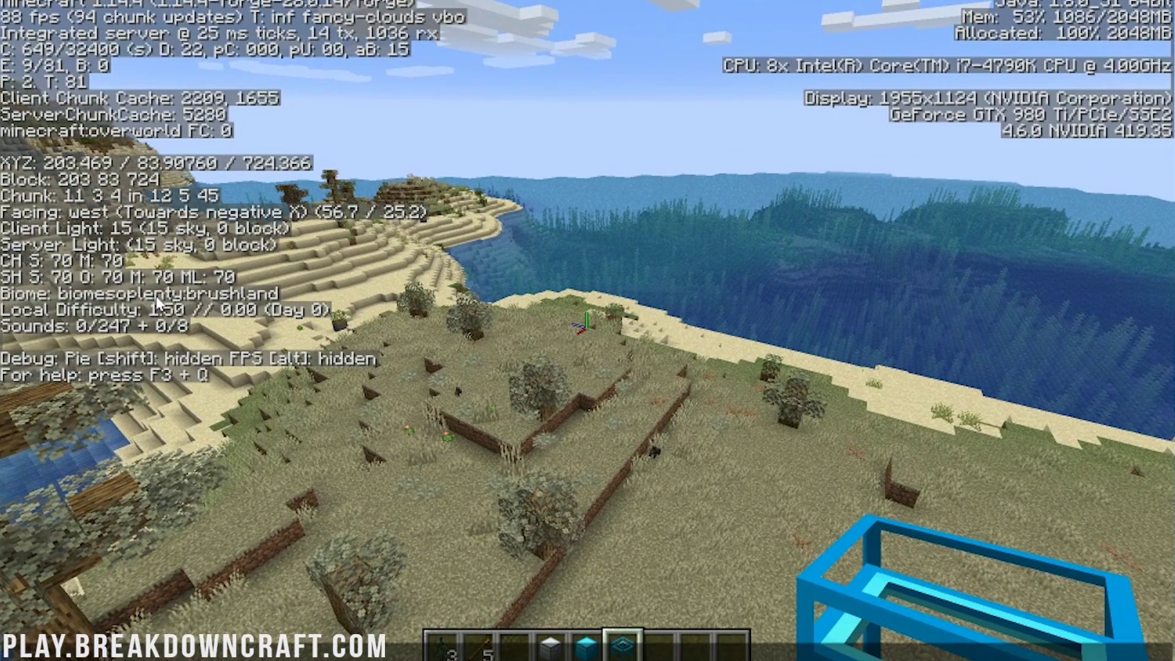
key(w)
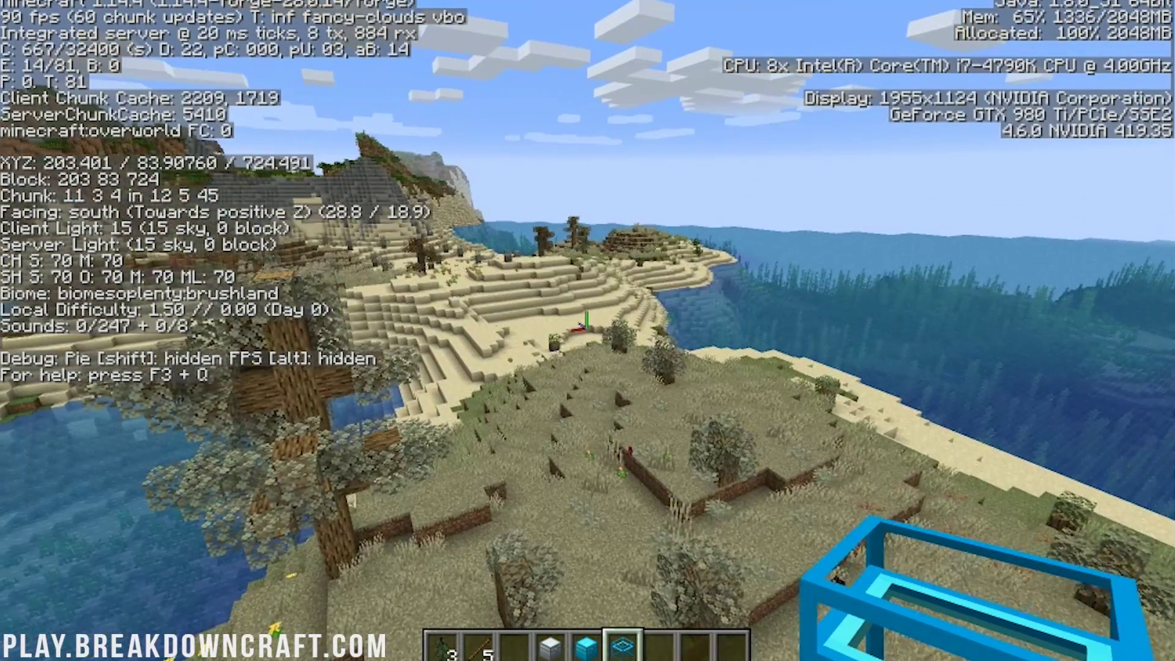
key(w)
key(space)
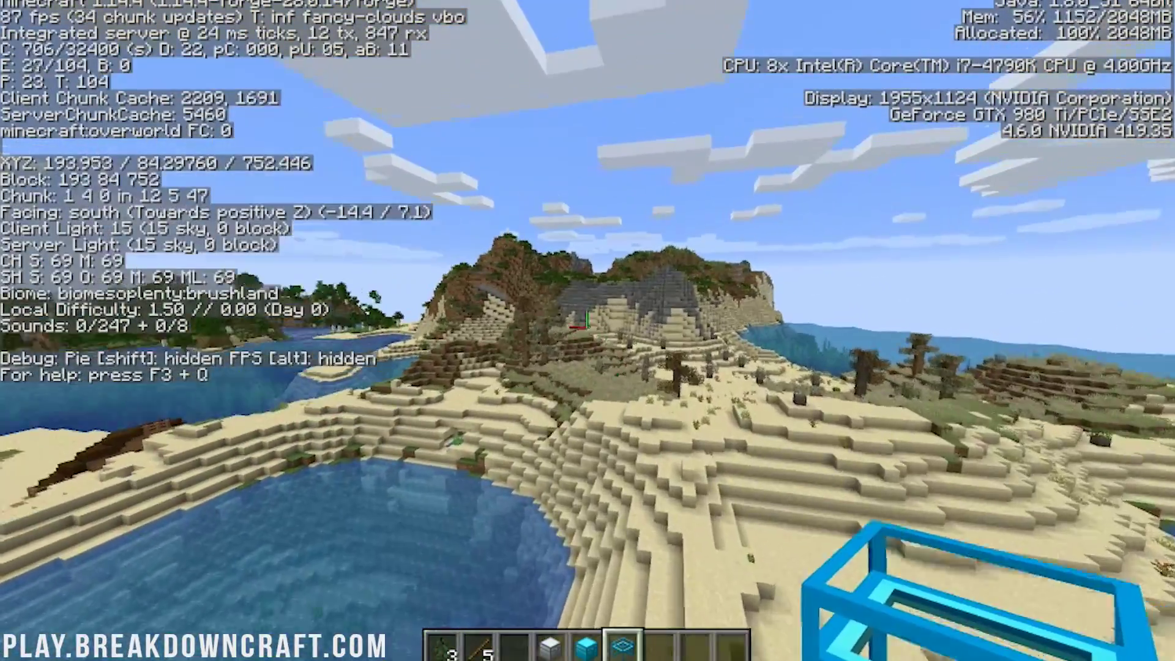
Step: Fly south past the grey stone hill into the green shrubland and check its biome in the debug overlay
key(w)
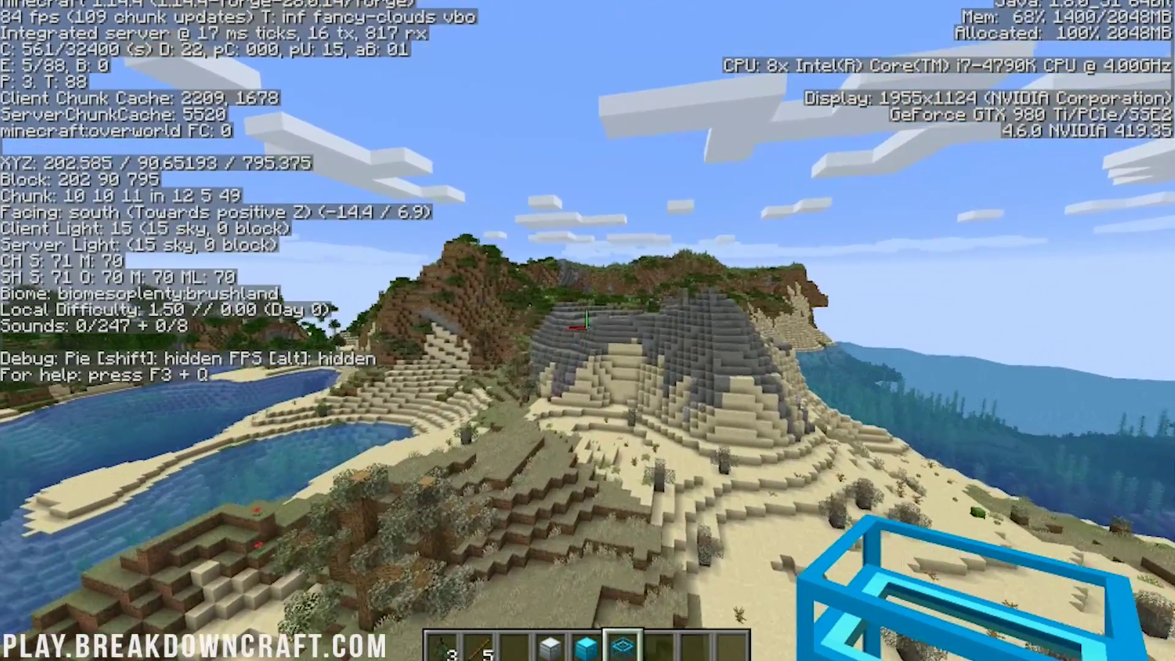
key(w)
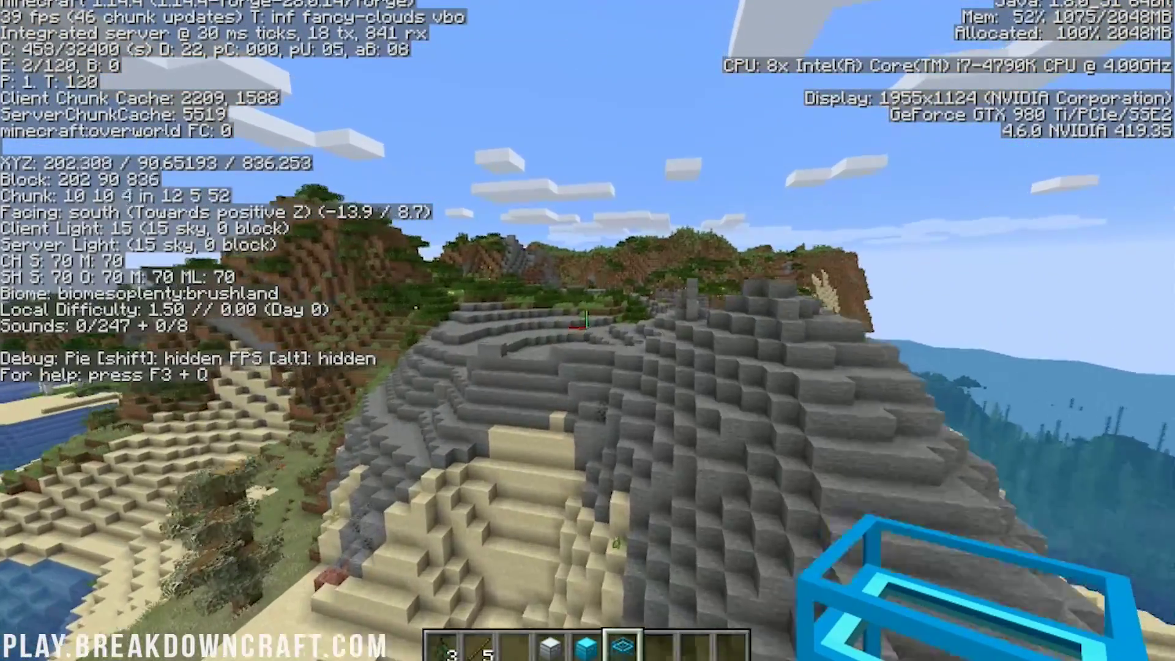
key(w)
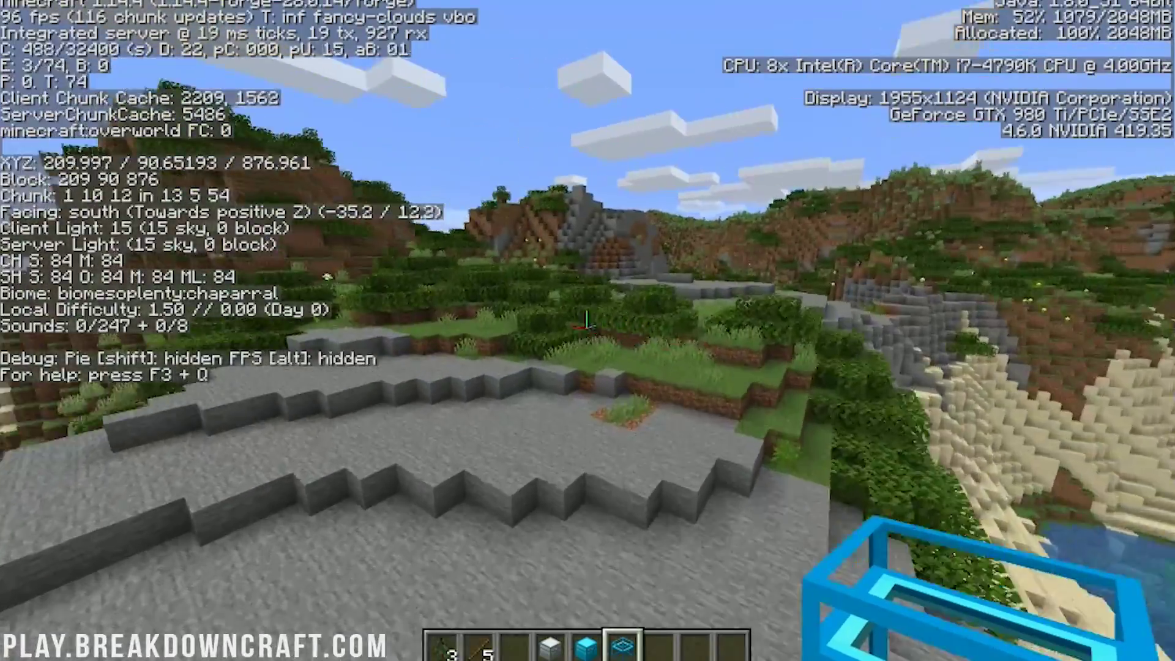
key(space)
key(w)
key(space)
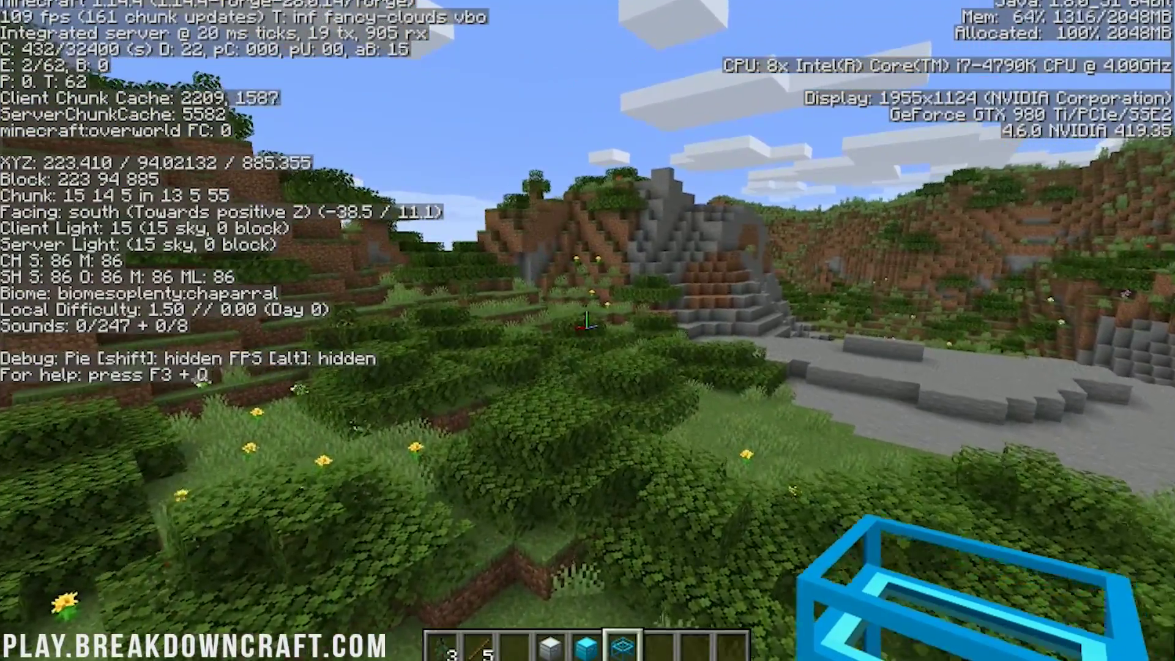
key(w)
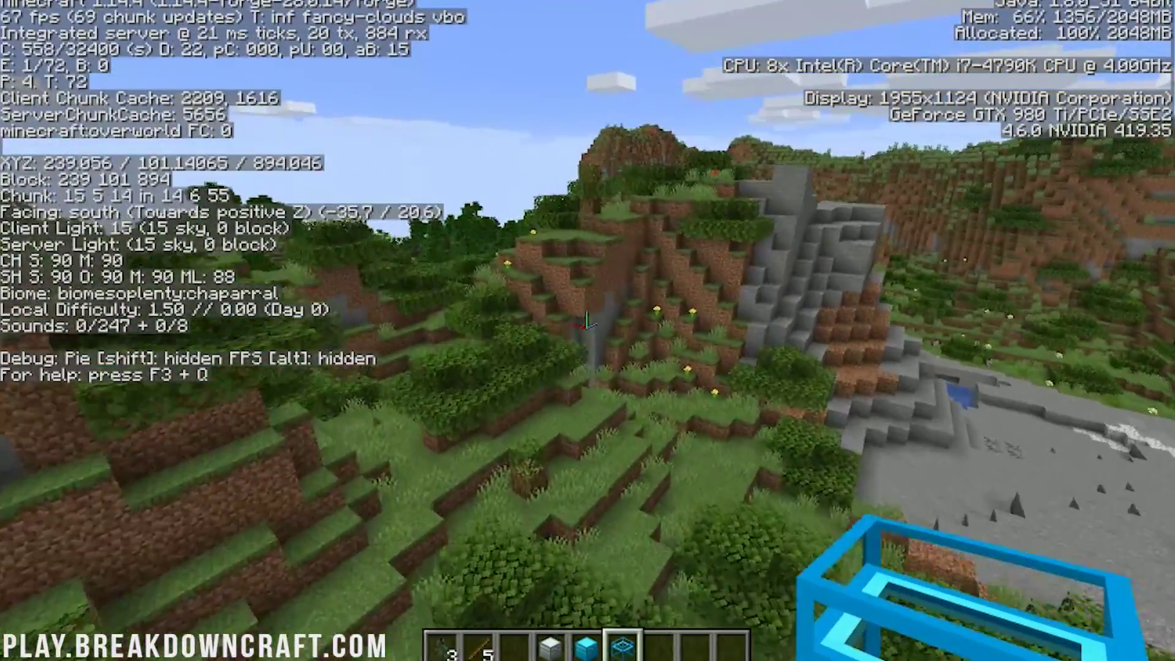
Step: Hide the debug overlay and explore the shrub-covered hills above the sandy pond
key(F3)
key(w)
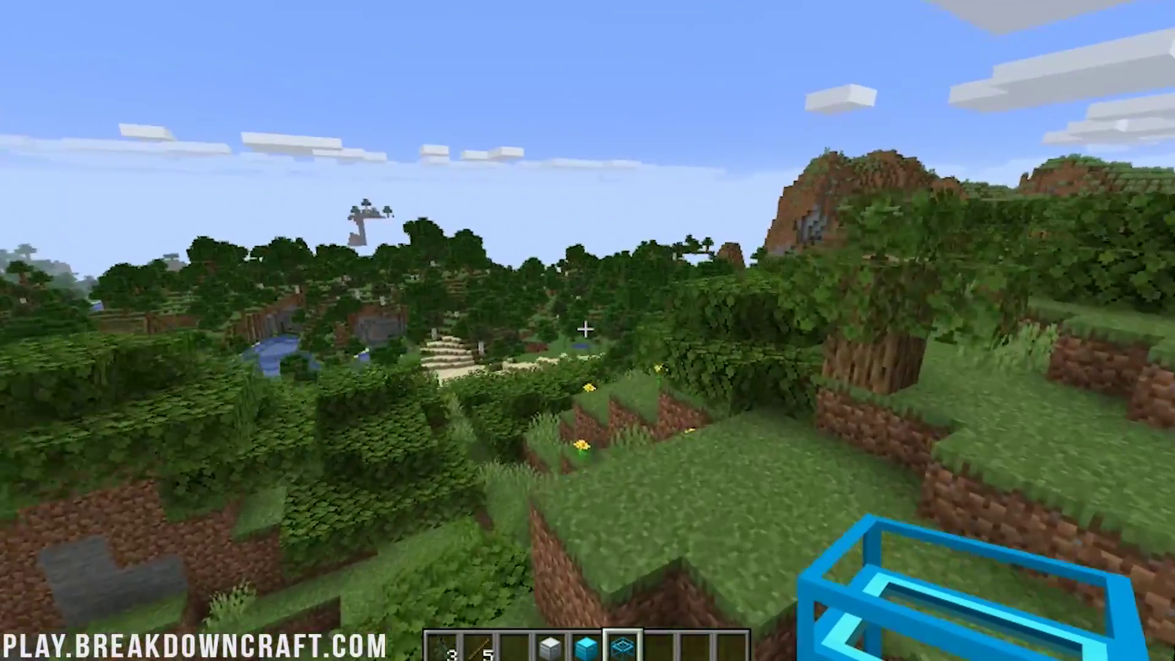
key(space)
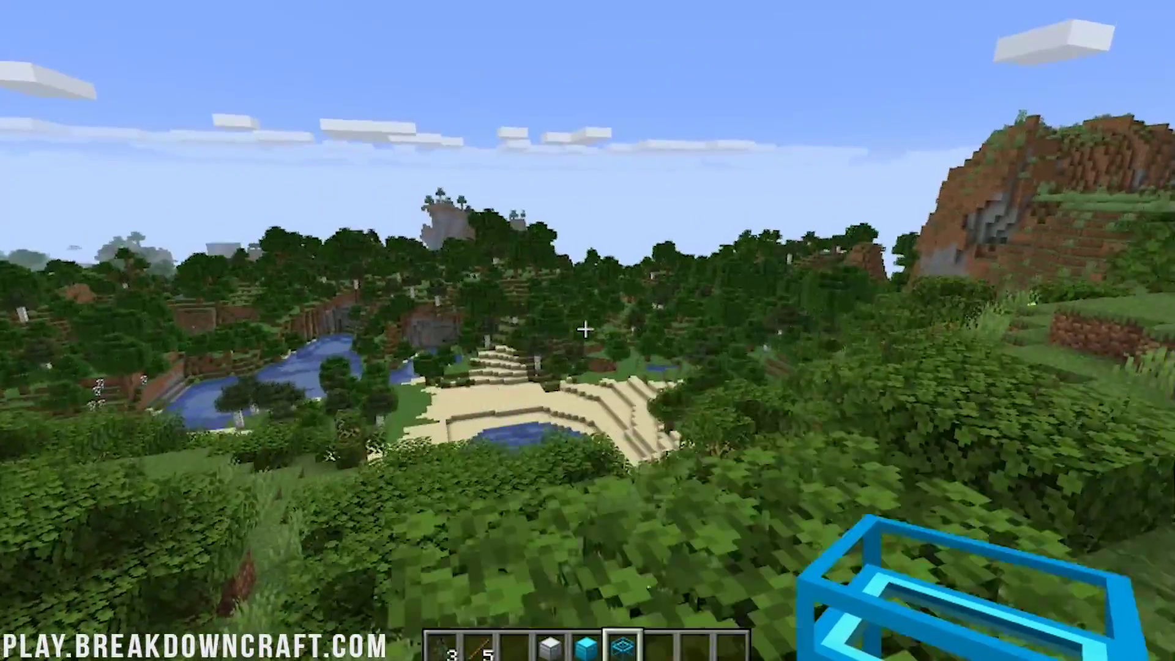
key(w)
key(w)
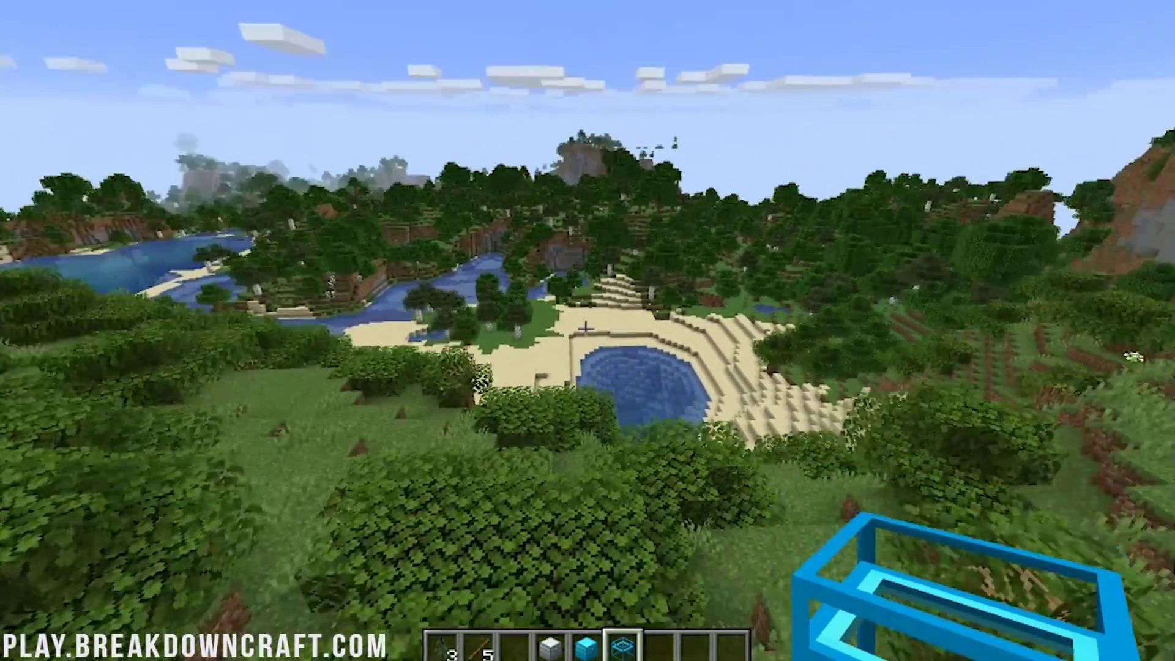
key(w)
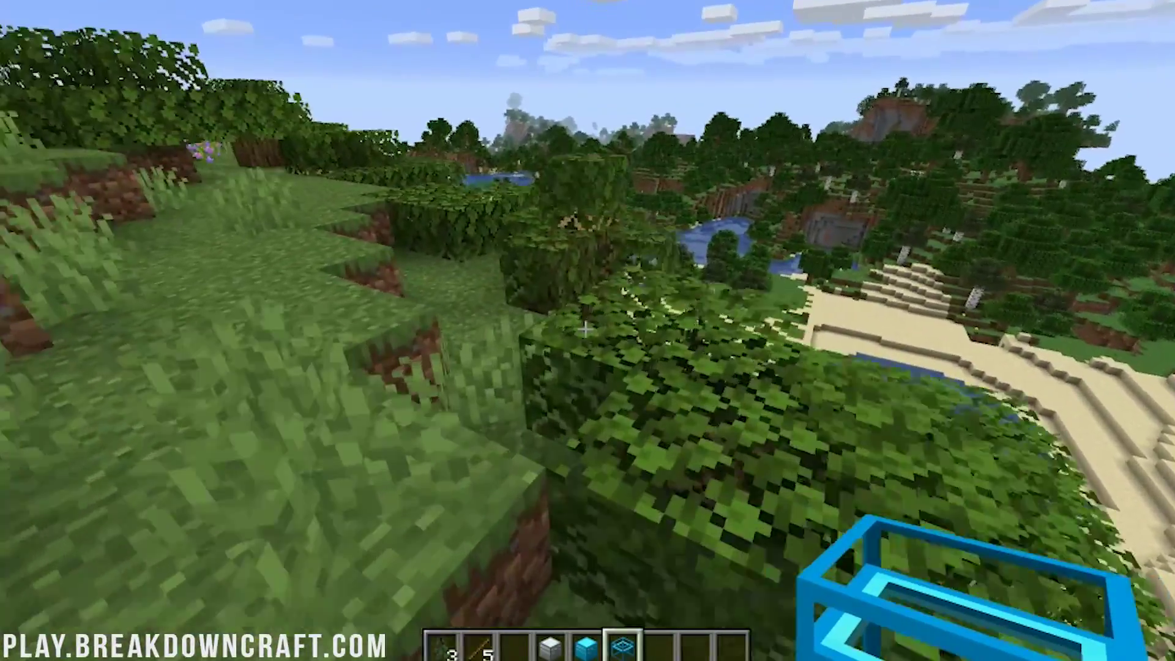
key(w)
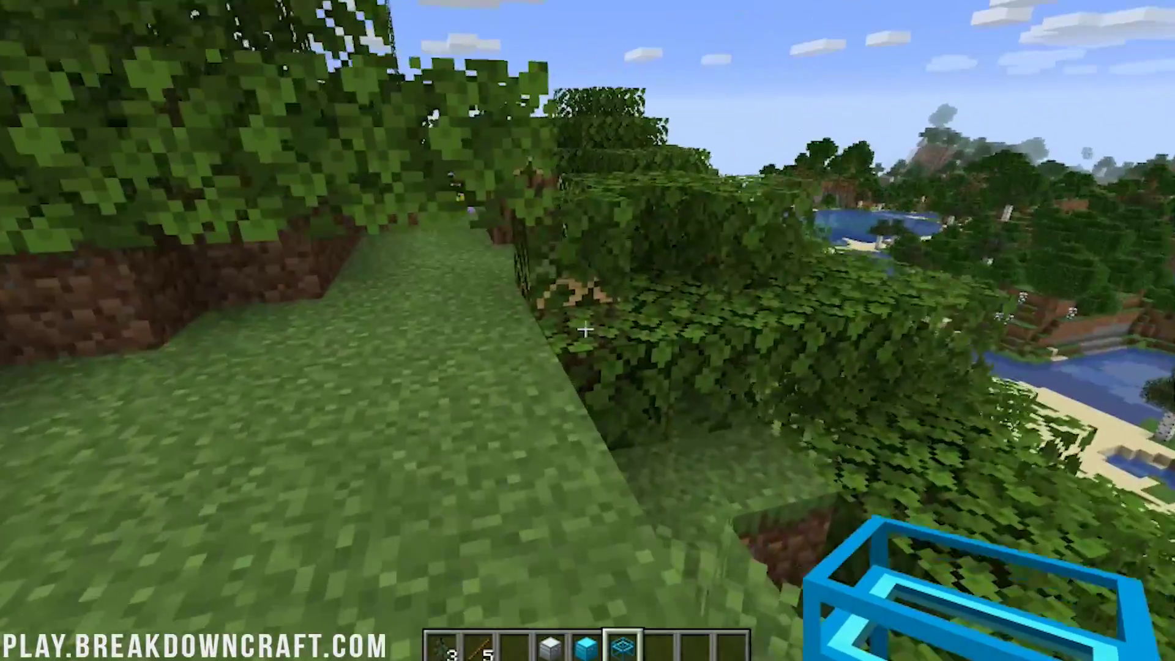
Step: Browse the Biomes O' Plenty blocks in the creative inventory, close it and look around the flowering hillside
key(e)
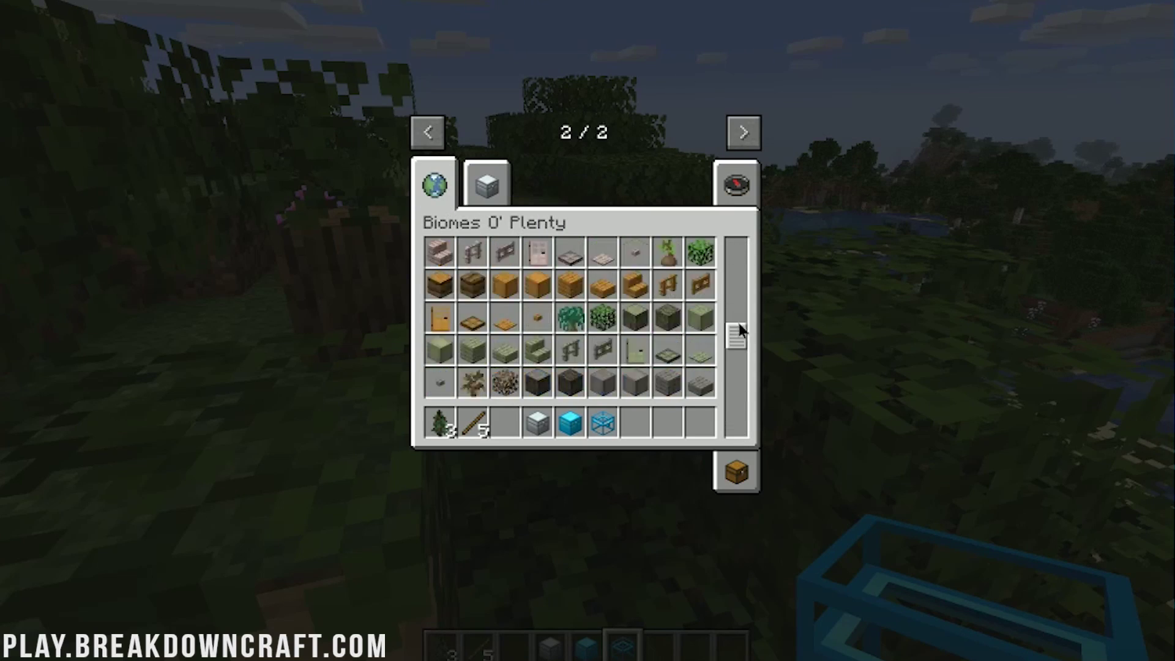
key(e)
key(w)
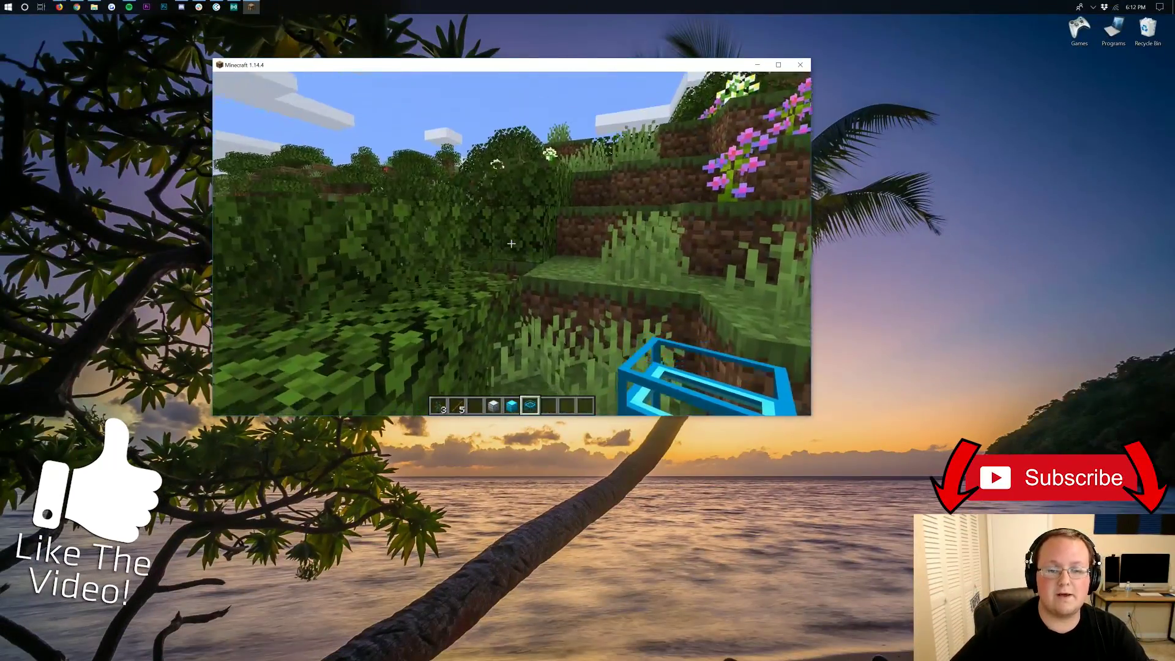
key(space)
Step: Save the world, quit to the title screen and open the multiplayer server list
key(Escape)
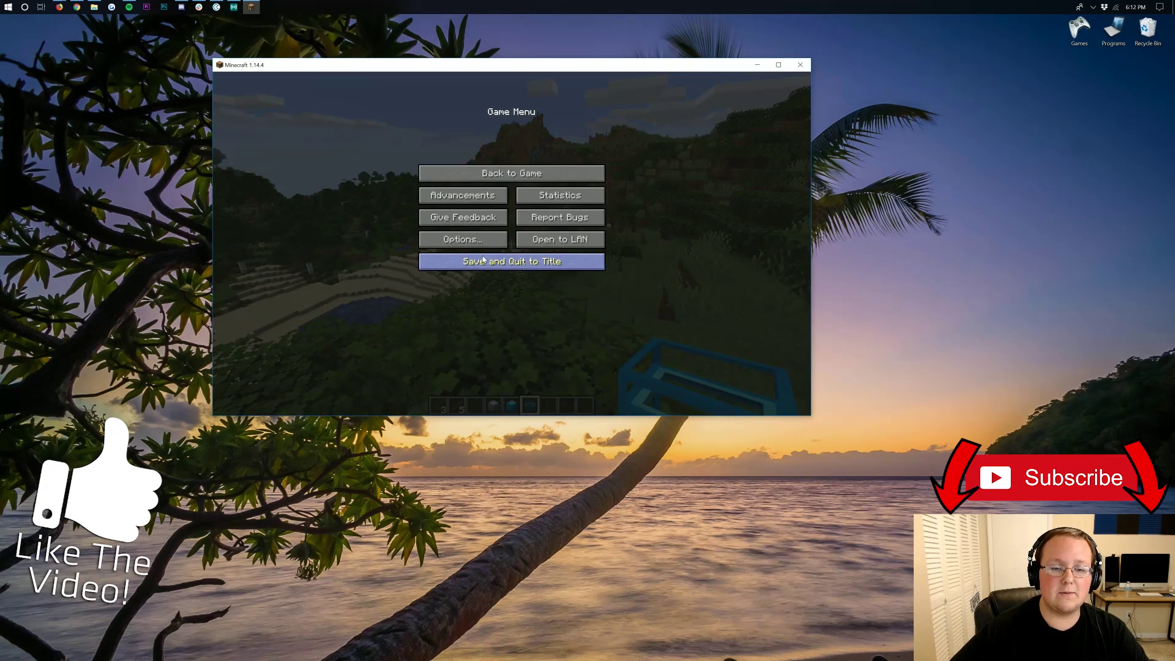
click(483, 260)
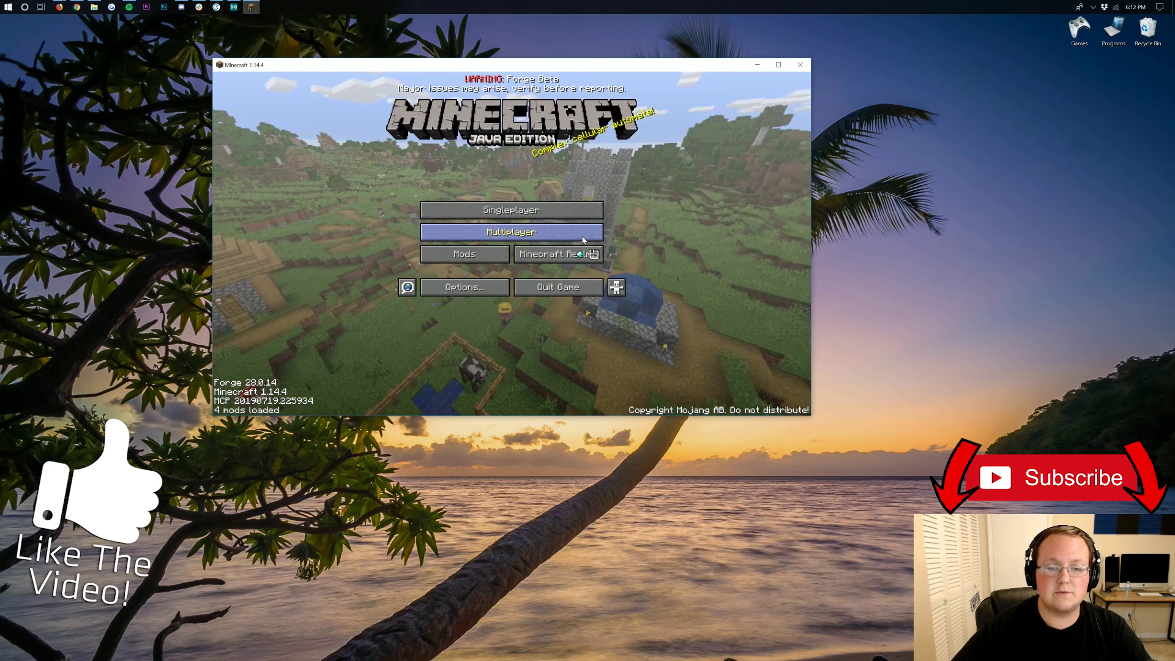
click(583, 239)
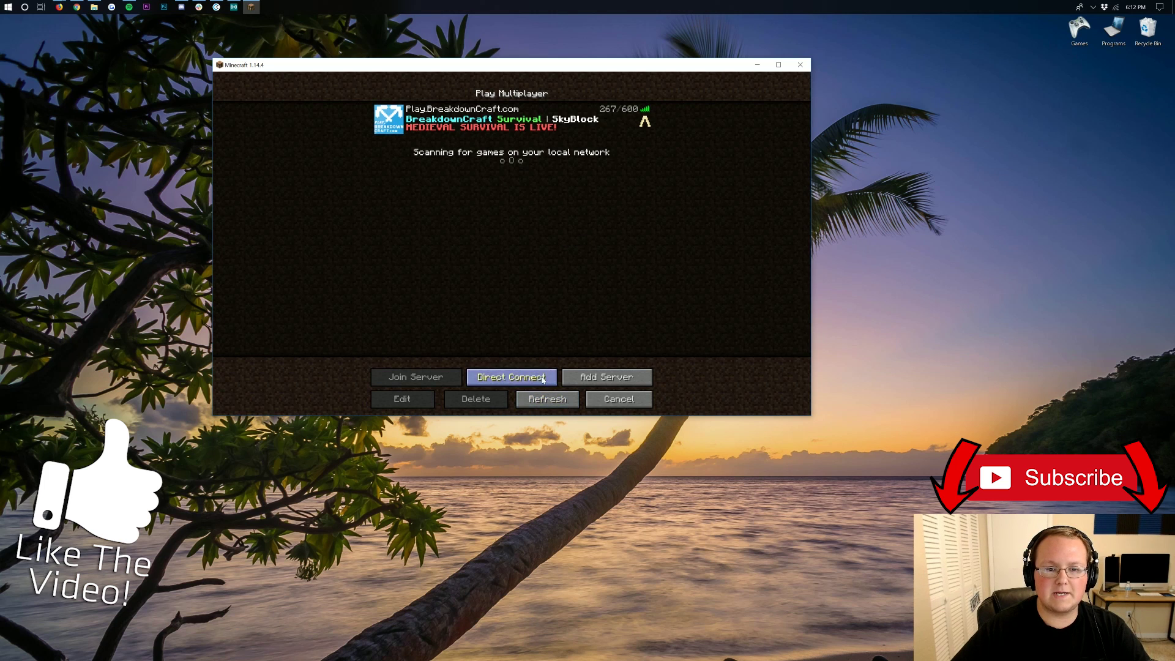